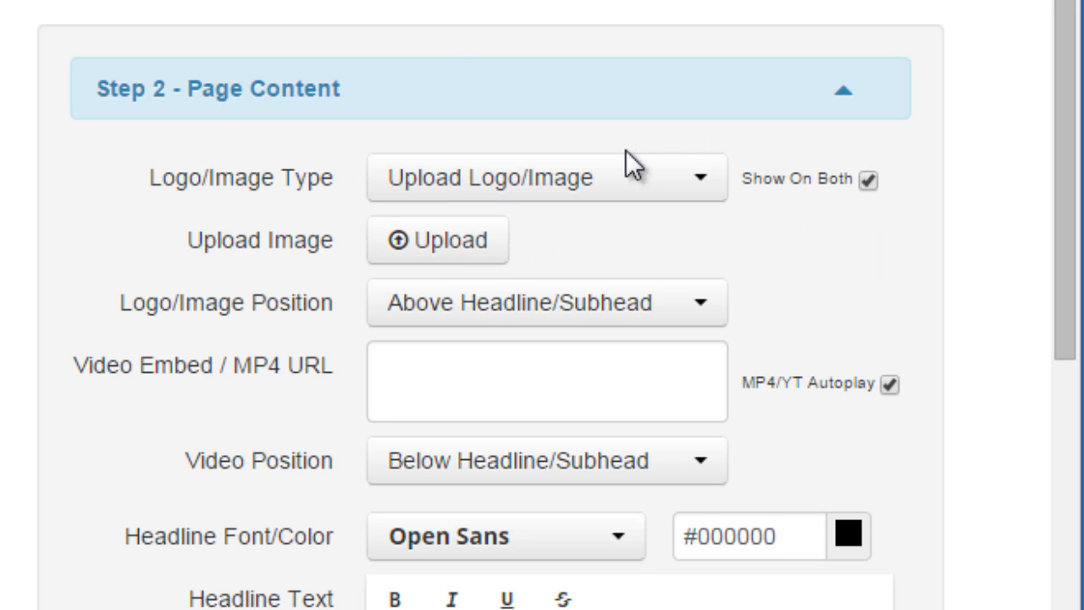
# - Try the URL to Logo/Image type for the logo, and return it to Upload Logo/Image
pyautogui.click(613, 193)
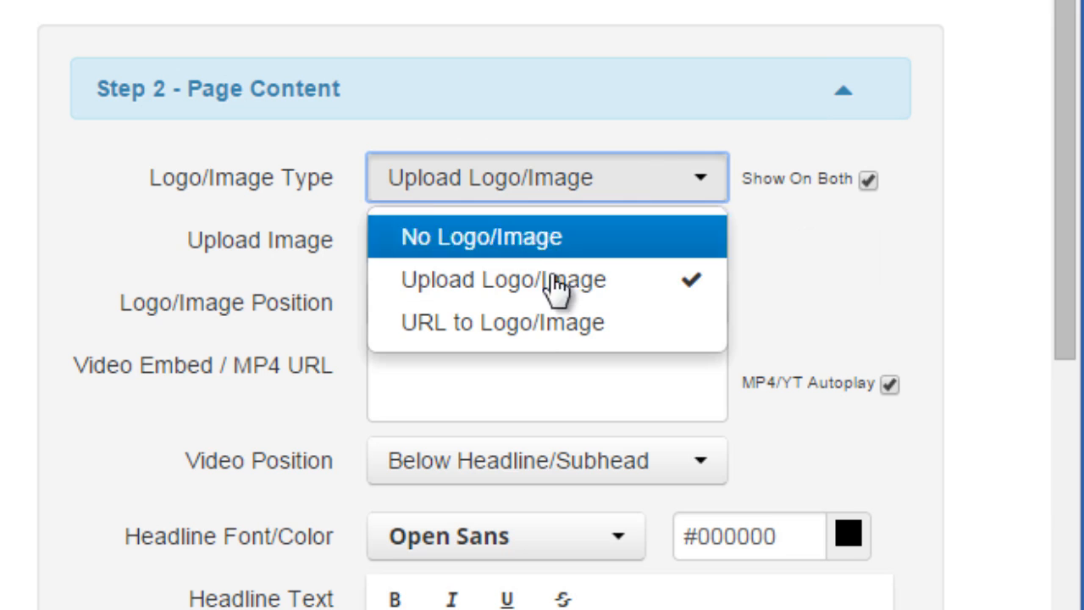
pyautogui.click(443, 324)
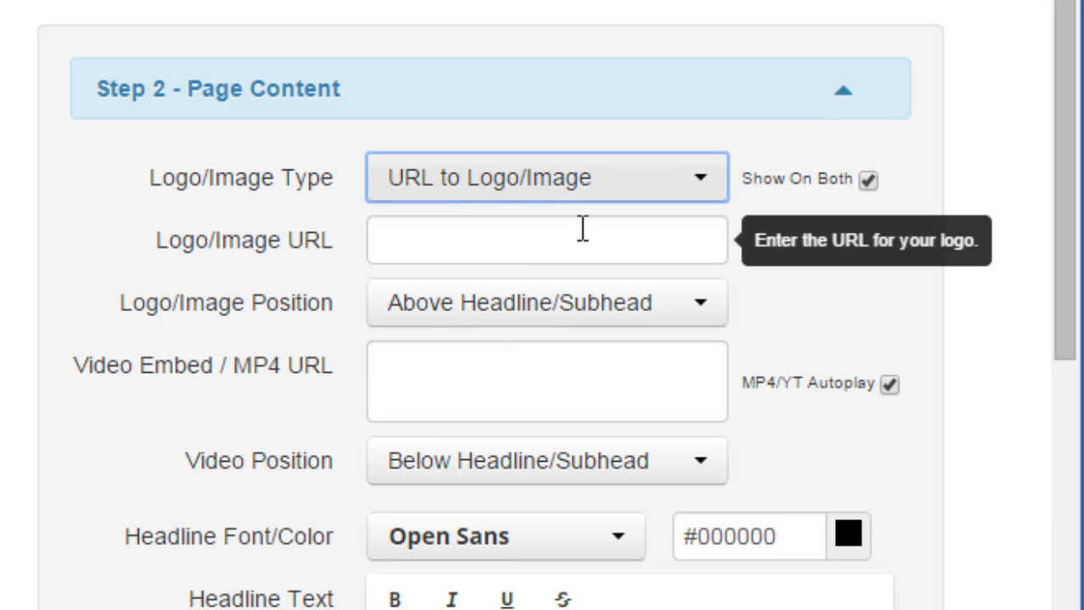
pyautogui.click(612, 194)
pyautogui.click(579, 272)
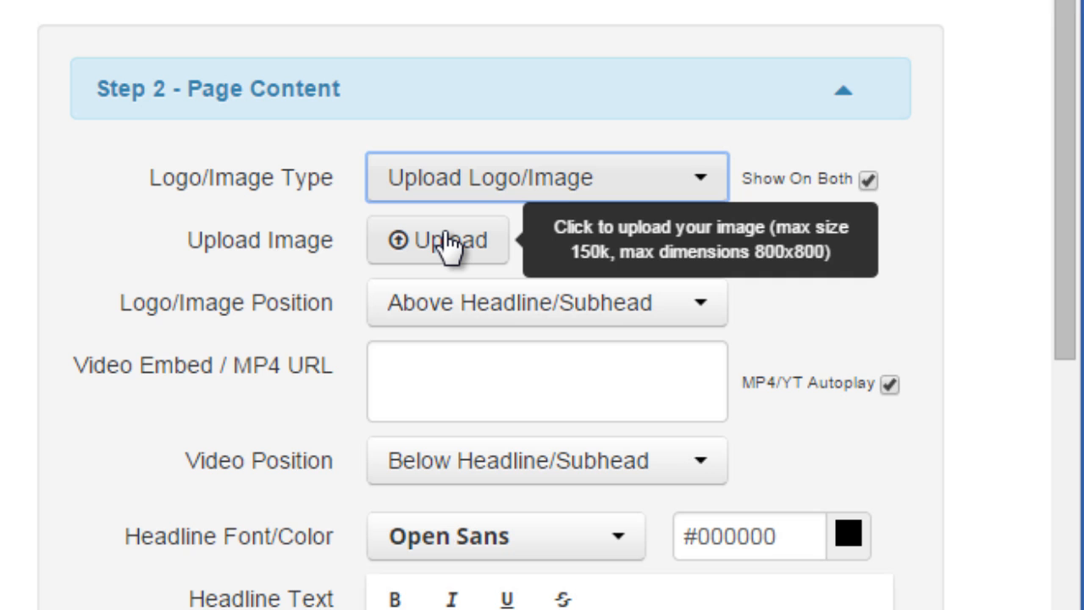
# - Upload a logo image and preview the landing page, following its Button Text 1 button
pyautogui.click(445, 235)
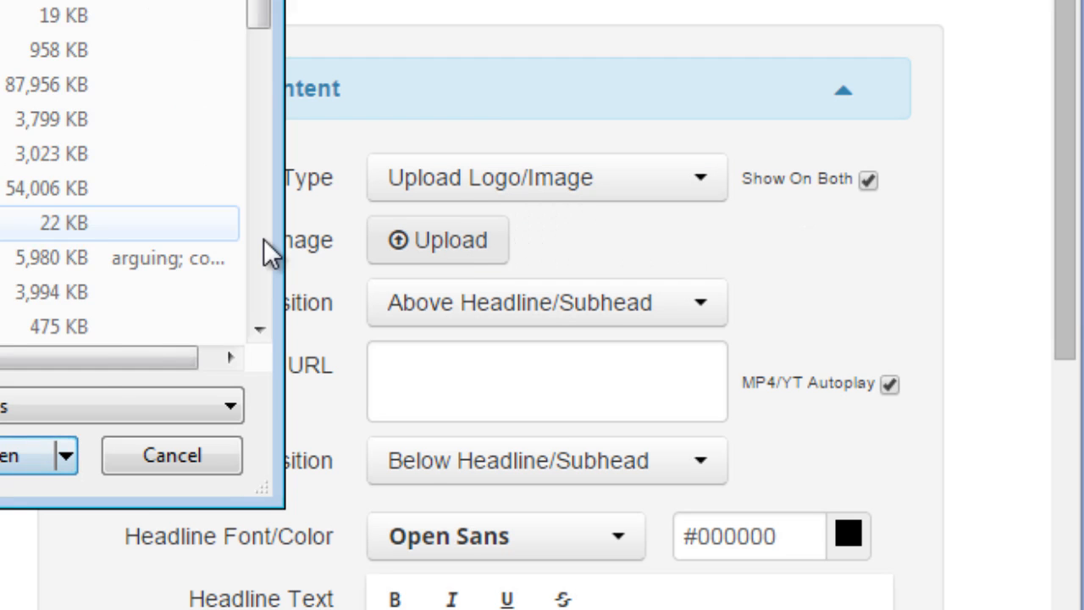
pyautogui.click(28, 457)
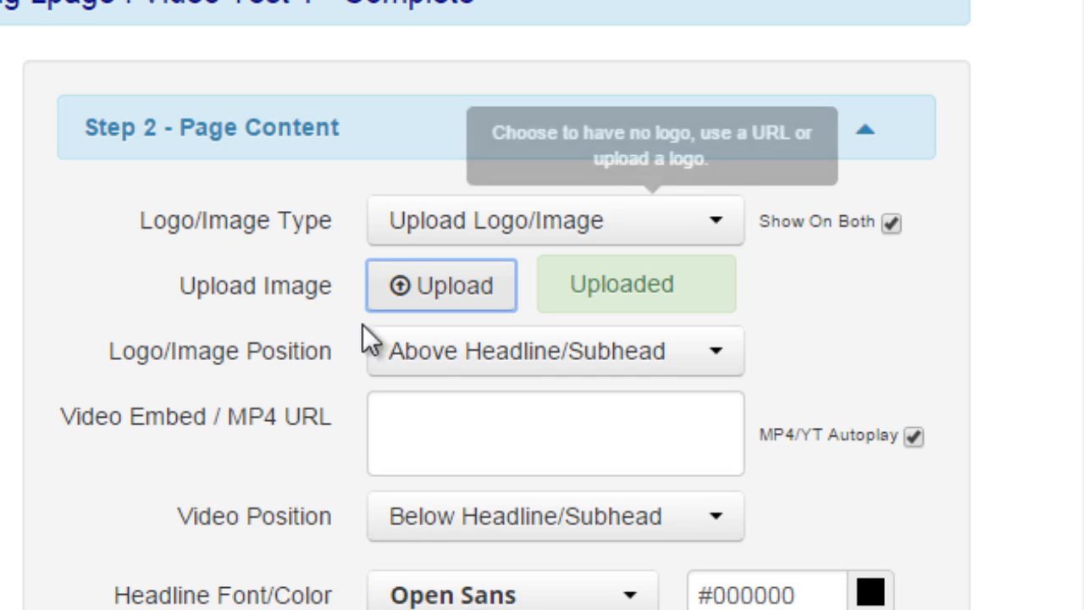
pyautogui.scroll(-4, 9, 528)
pyautogui.scroll(-10, 9, 538)
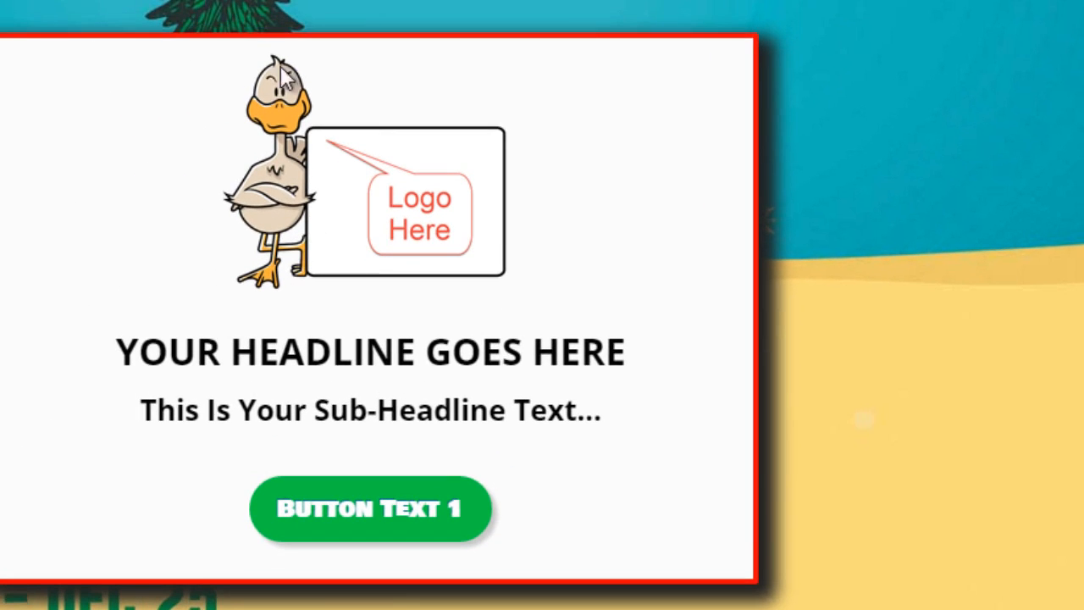
pyautogui.click(378, 512)
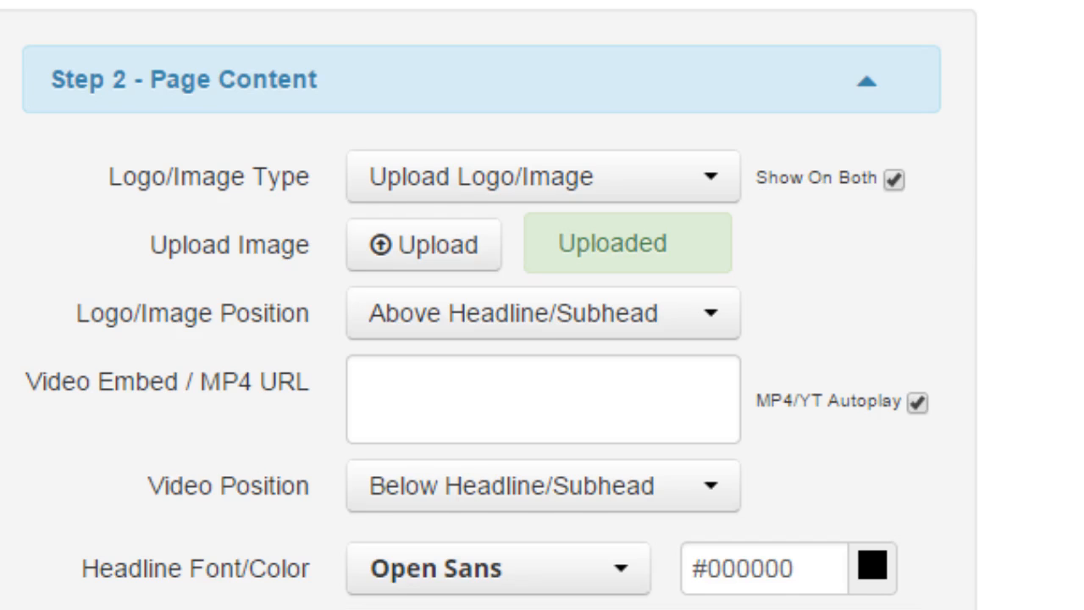
# - Disable Show On Both for the logo, and check the landing page preview and its Button Text 1 button
pyautogui.click(893, 179)
pyautogui.scroll(-10, 90, 482)
pyautogui.scroll(-15, 89, 482)
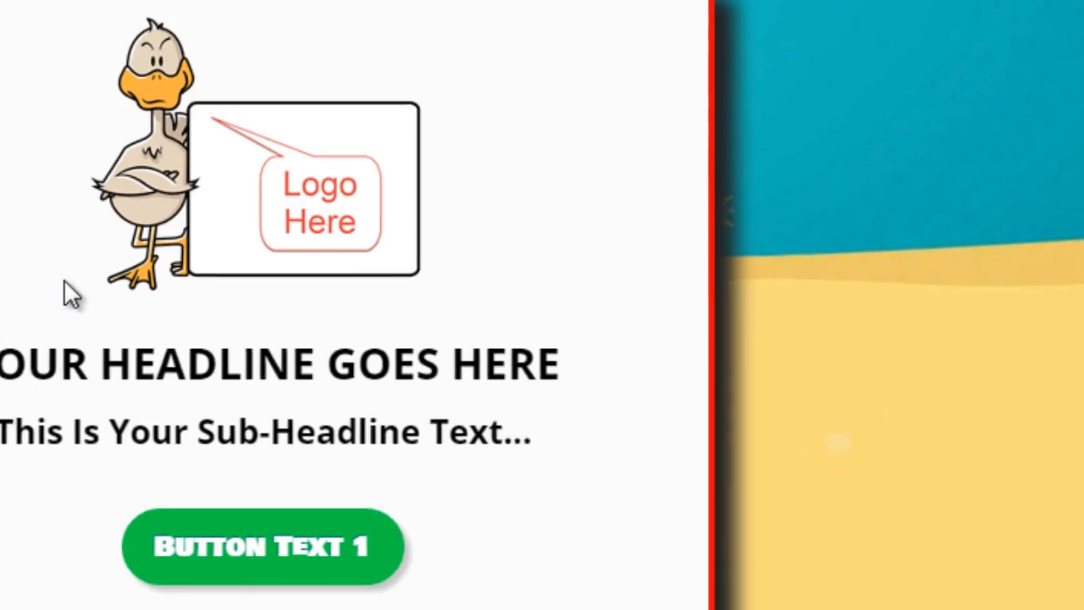
pyautogui.click(305, 555)
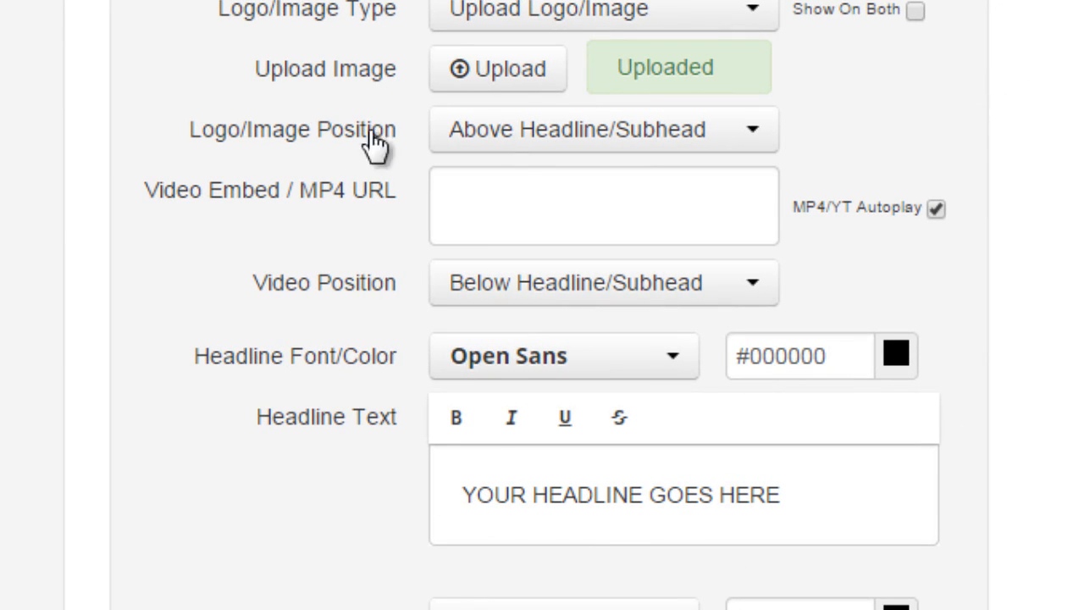
# - Set the logo/image position to Below Headline/Subhead and preview the landing page
pyautogui.click(512, 152)
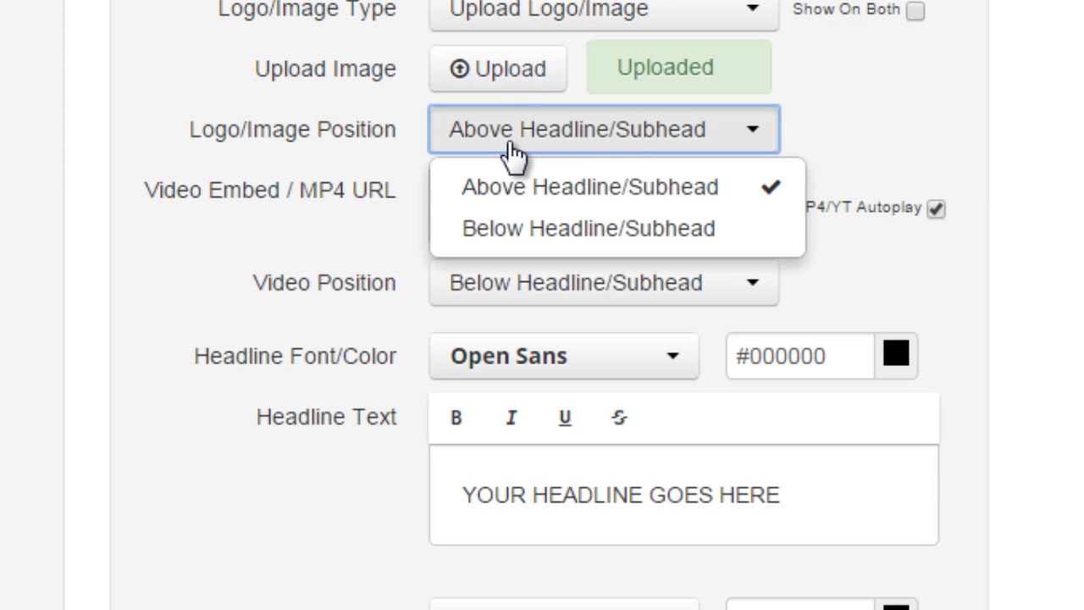
pyautogui.click(576, 230)
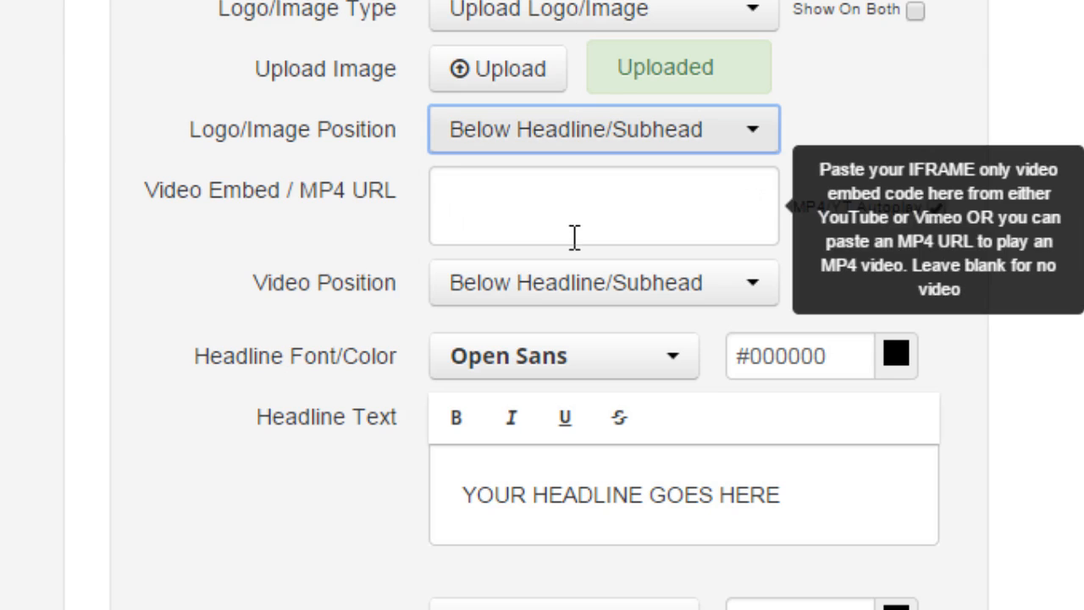
pyautogui.scroll(-10, 95, 435)
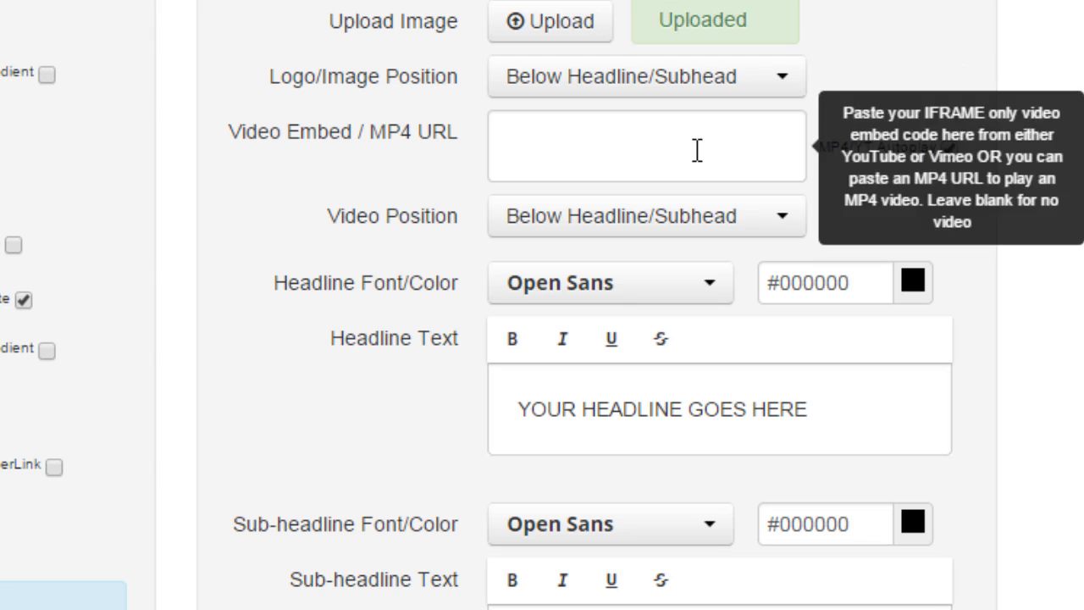
pyautogui.click(696, 150)
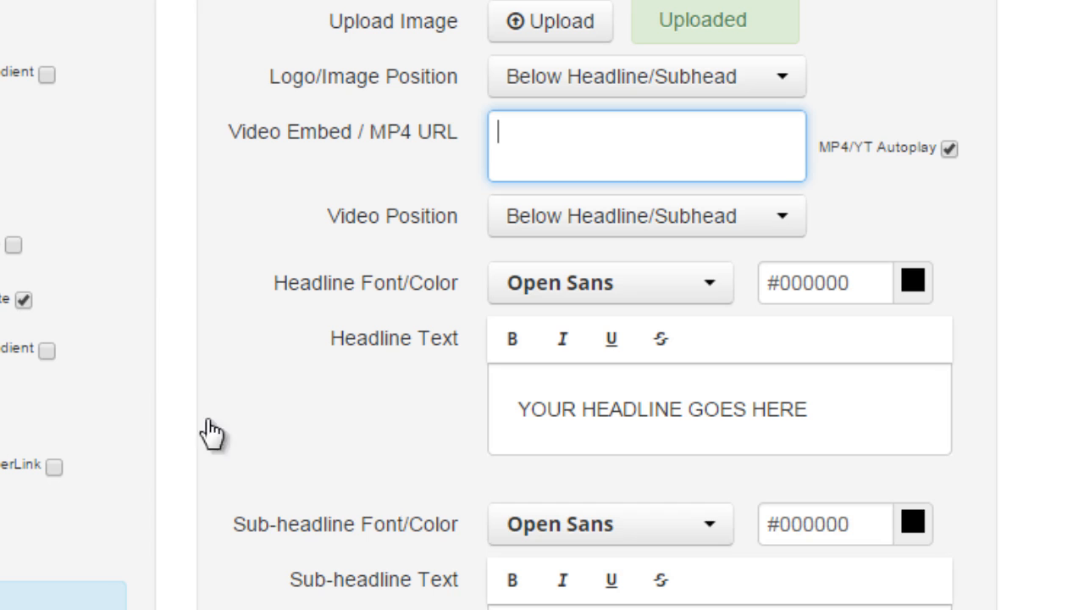
pyautogui.scroll(-7, 89, 496)
pyautogui.scroll(-10, 138, 478)
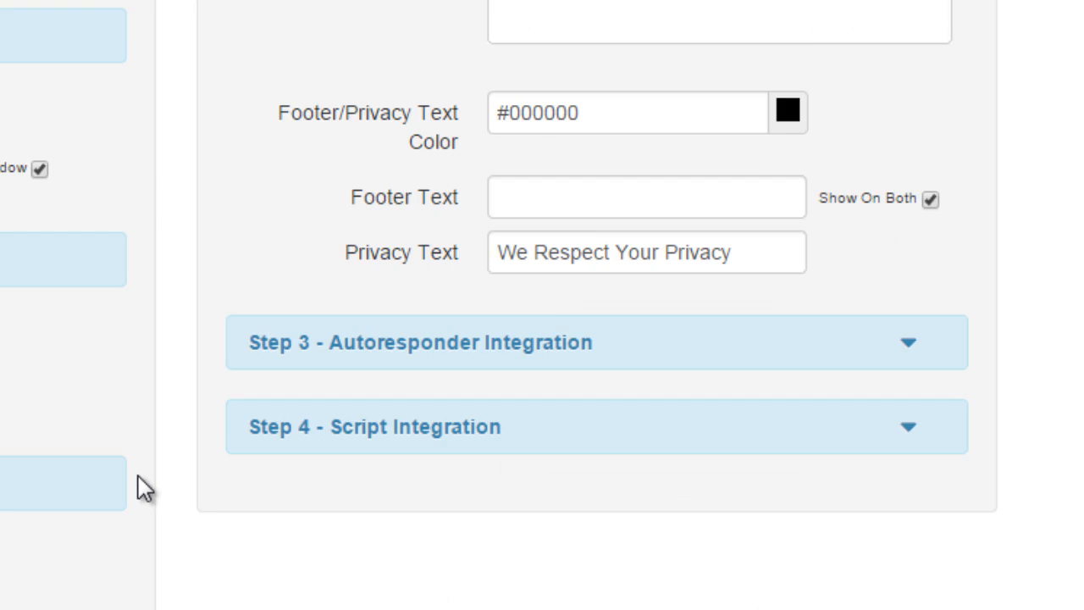
pyautogui.click(58, 366)
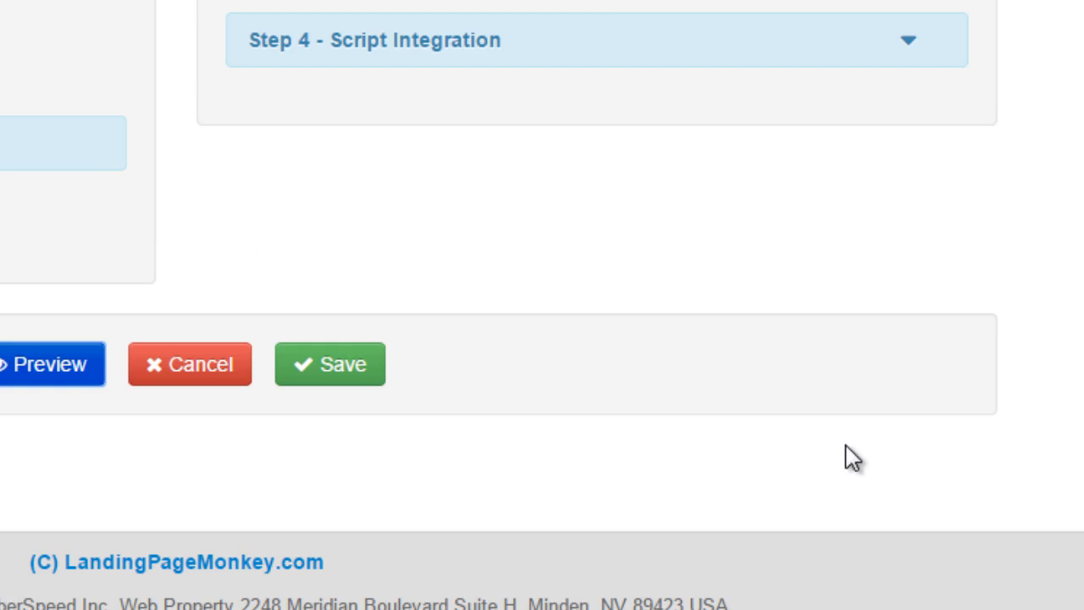
# - Paste the copied iframe embed code as the page's video, leaving MP4/YT Autoplay enabled
pyautogui.scroll(10, 844, 457)
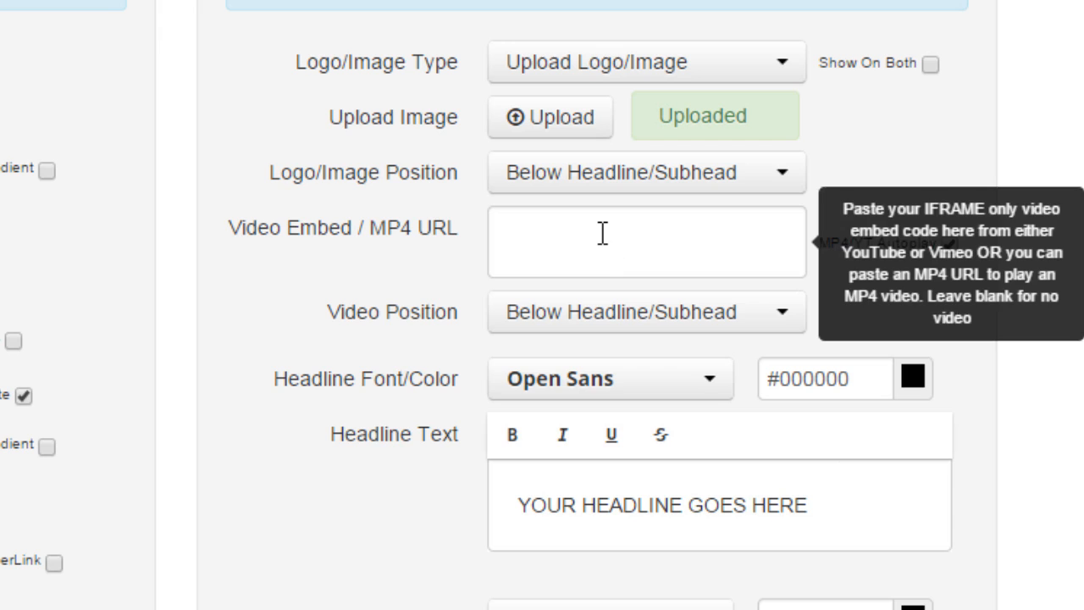
pyautogui.click(602, 233)
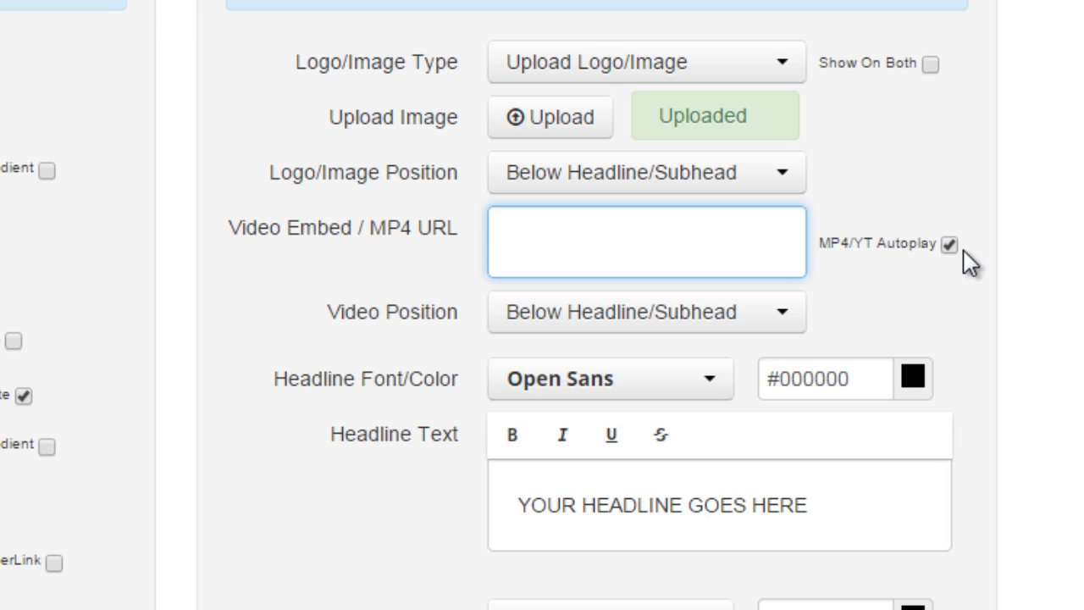
pyautogui.rightClick(546, 232)
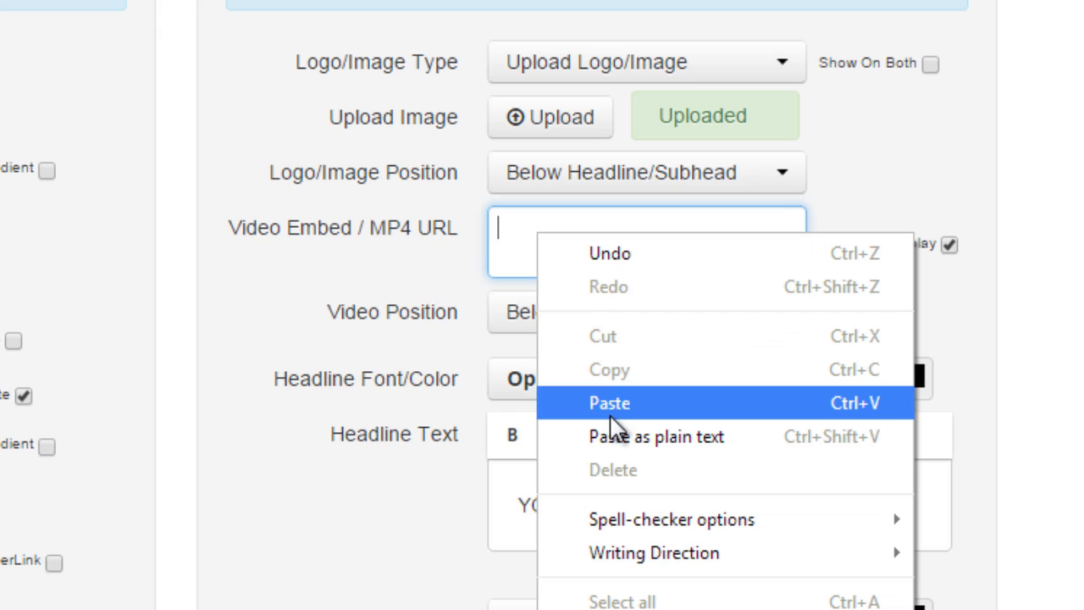
pyautogui.click(543, 410)
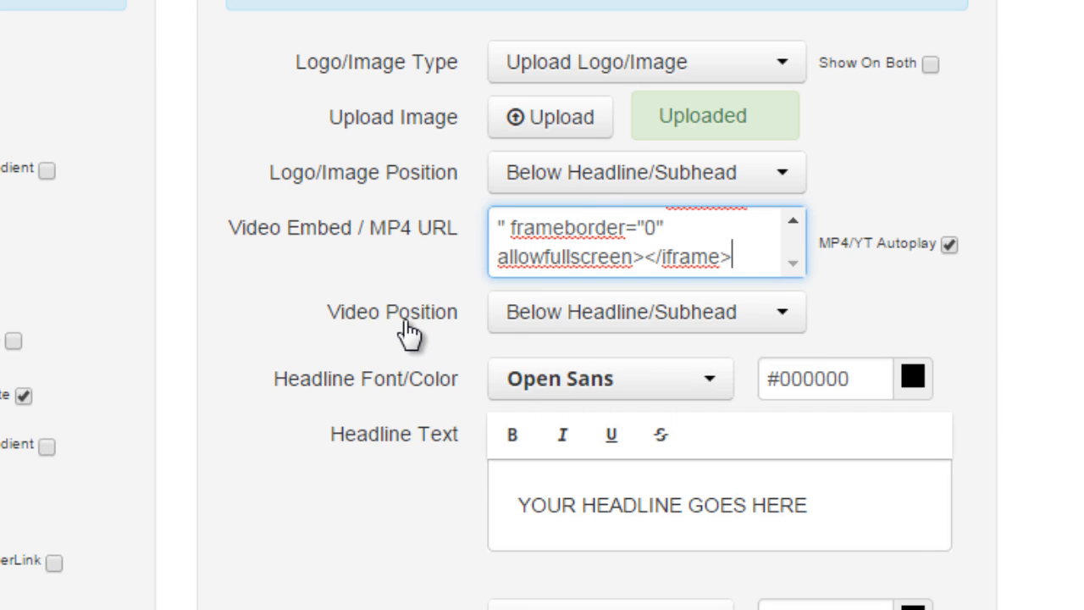
# - Check the video position choices and preview the landing page with the video below the headline
pyautogui.click(577, 323)
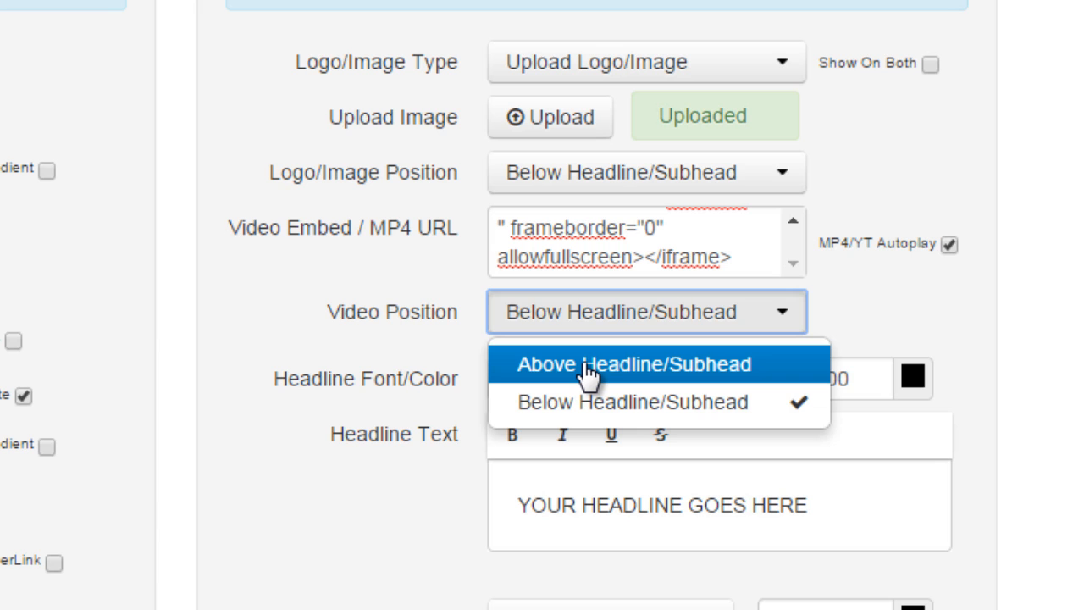
pyautogui.click(1058, 310)
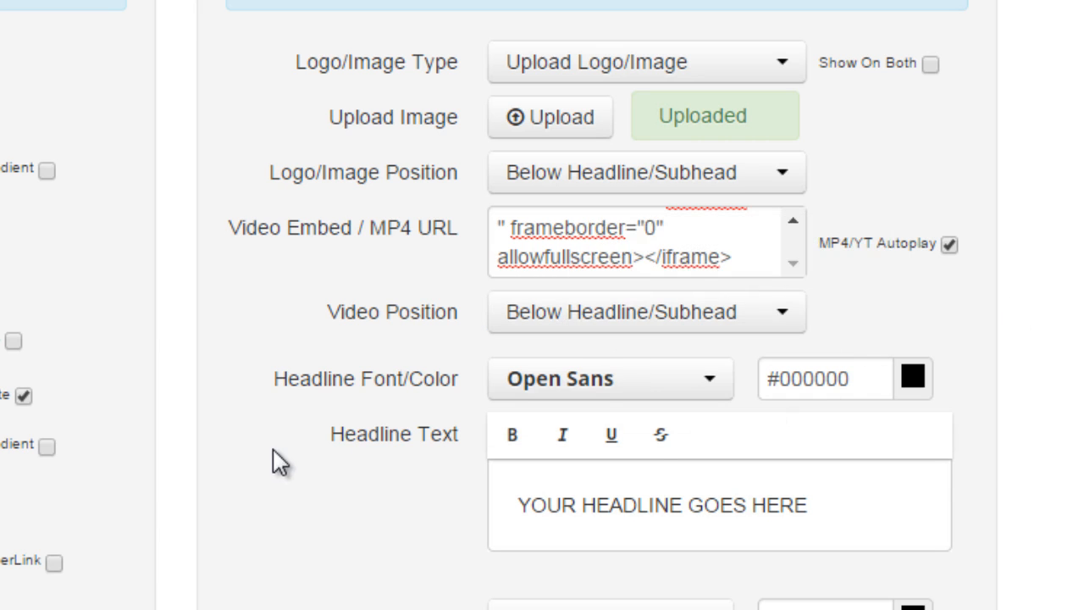
pyautogui.scroll(-10, 279, 465)
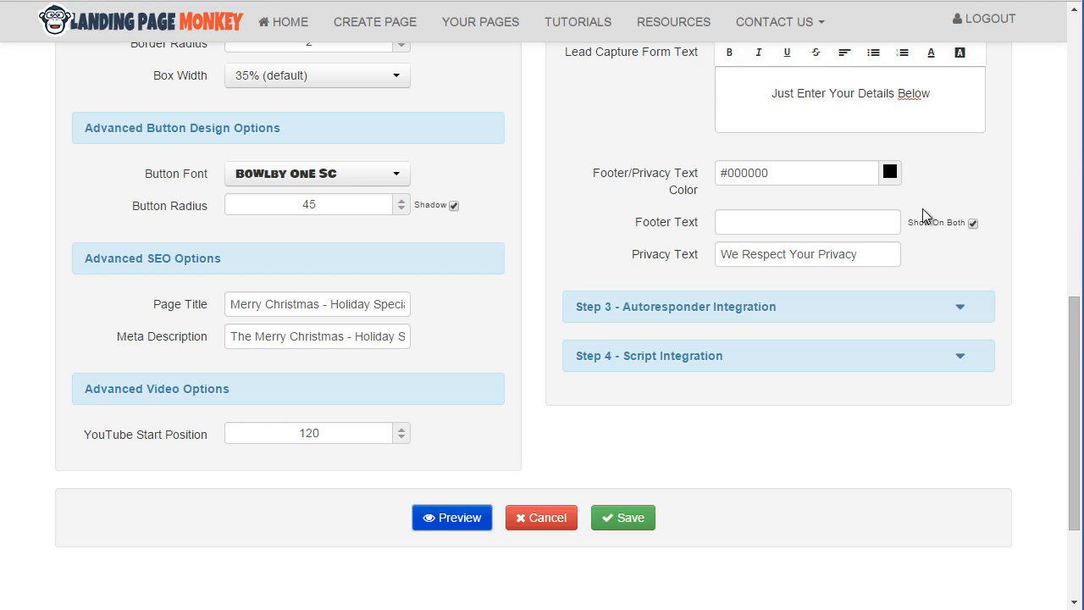
pyautogui.click(596, 257)
# - Set the video position to Above Headline/Subhead
pyautogui.scroll(9, 594, 258)
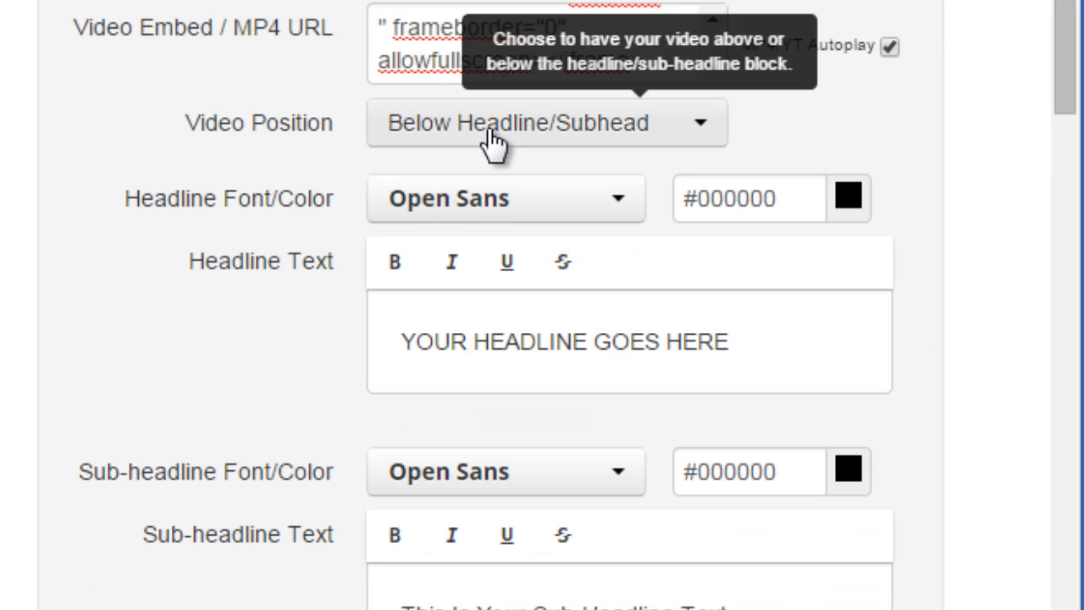
pyautogui.click(604, 245)
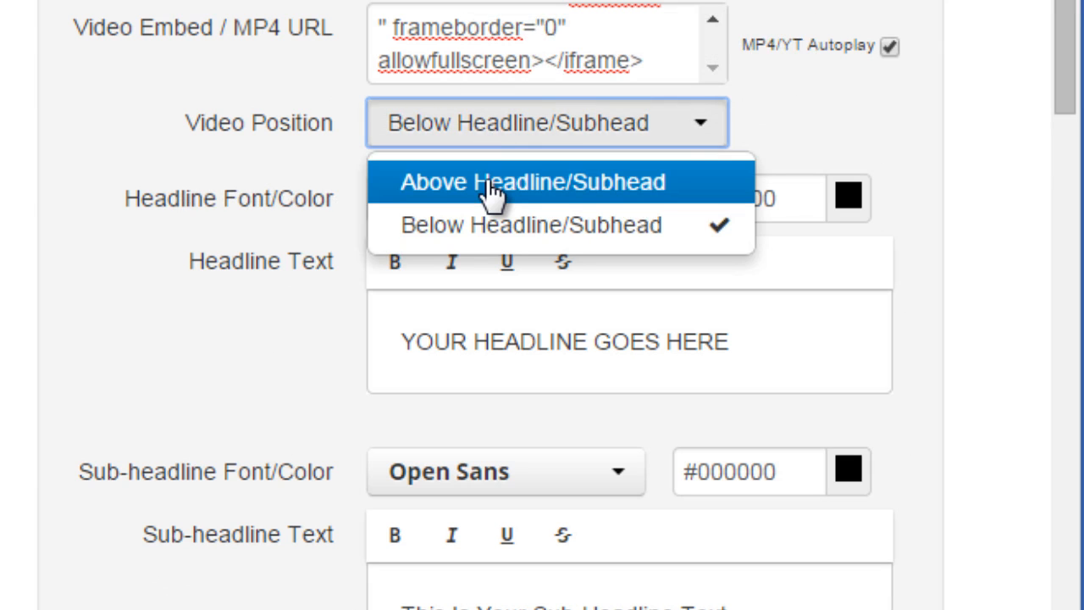
pyautogui.click(491, 188)
# - Set the headline font to Special Elite and its color to the near-black #0f0303
pyautogui.scroll(-10, 41, 326)
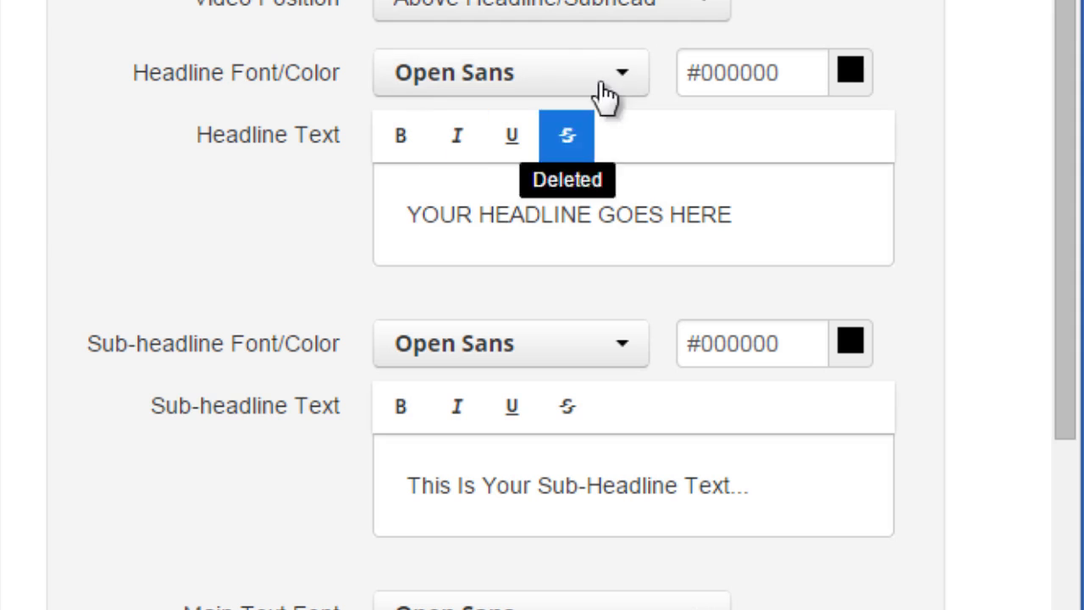
pyautogui.click(529, 86)
pyautogui.scroll(-3, 542, 446)
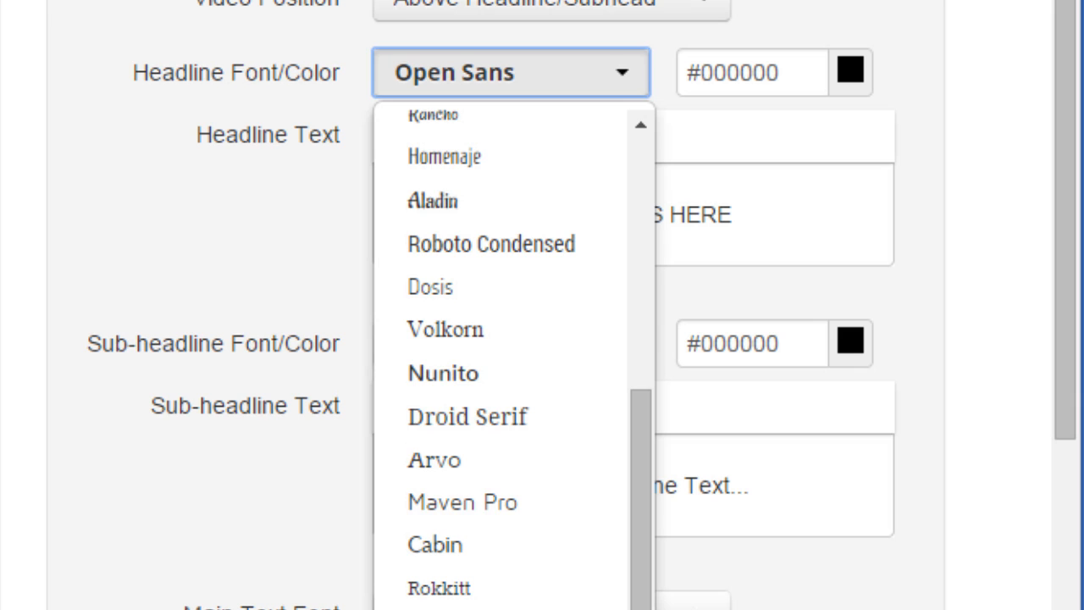
pyautogui.click(475, 606)
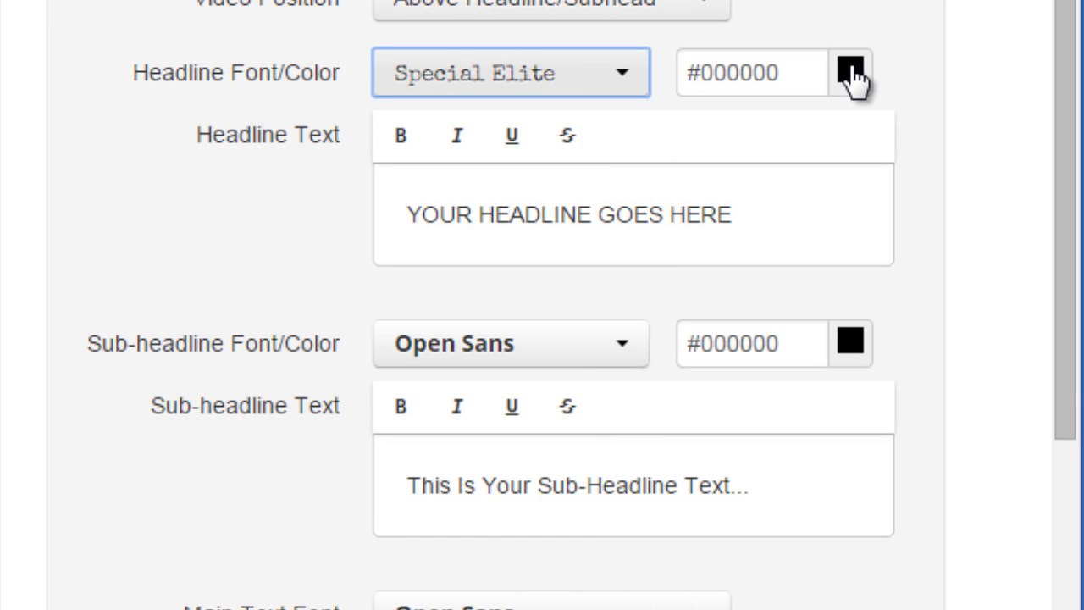
pyautogui.click(850, 72)
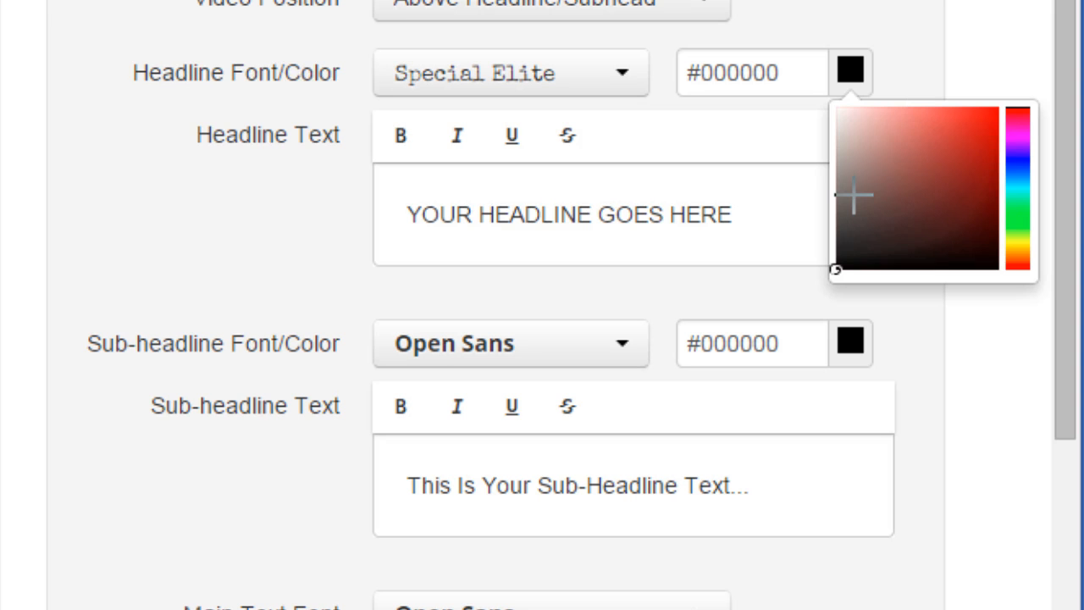
pyautogui.moveTo(852, 194); pyautogui.dragTo(968, 257)
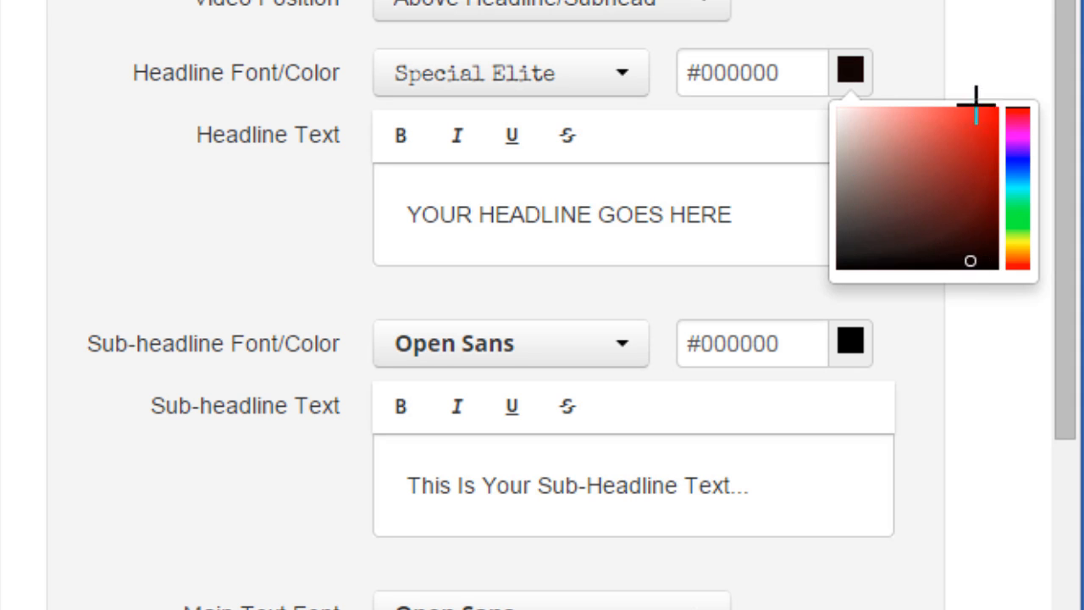
pyautogui.click(979, 80)
# - Try bold, italic and underline formatting on the headline text, keeping only the underline
pyautogui.moveTo(770, 213); pyautogui.dragTo(401, 194)
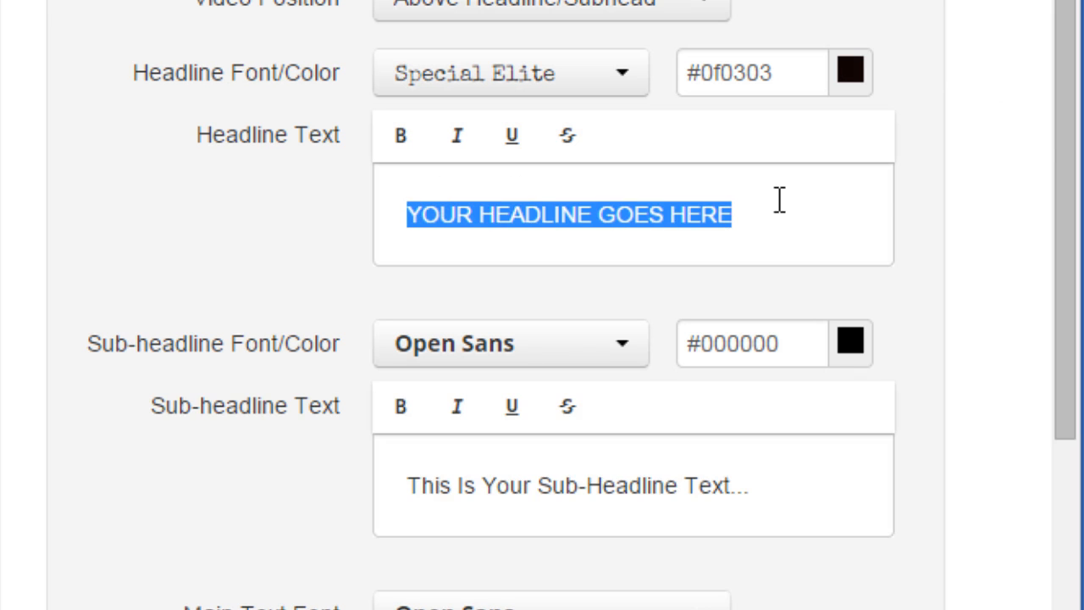
pyautogui.click(411, 152)
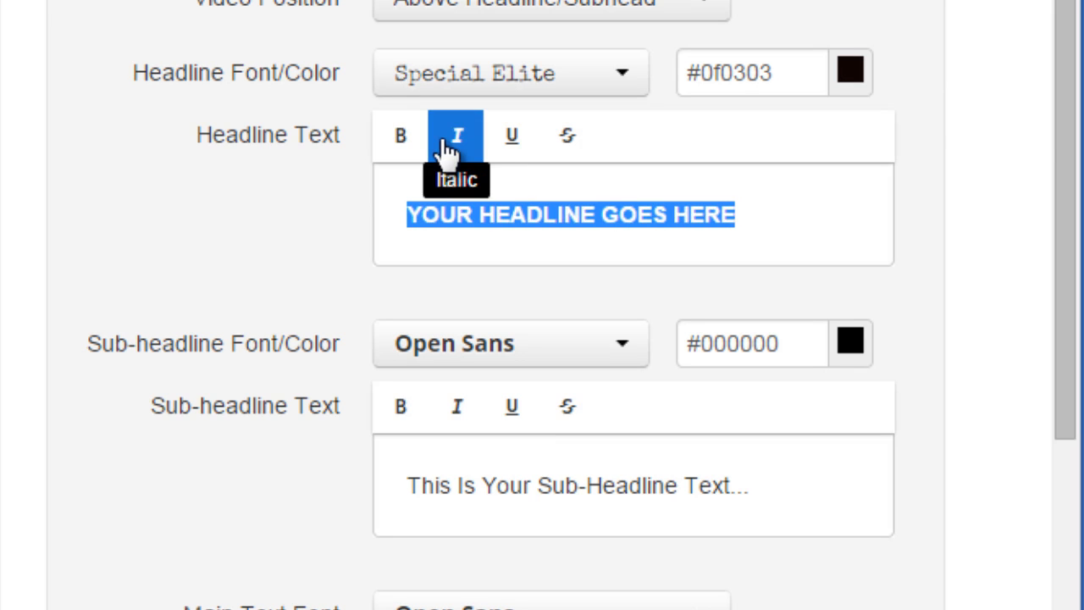
pyautogui.click(446, 152)
pyautogui.click(508, 149)
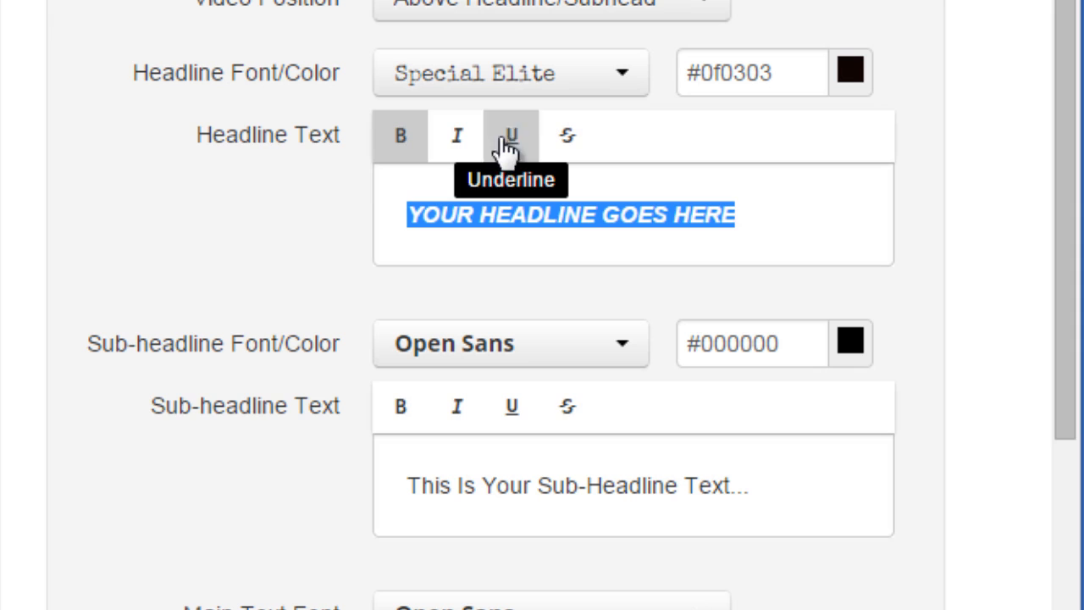
pyautogui.click(415, 145)
pyautogui.click(669, 215)
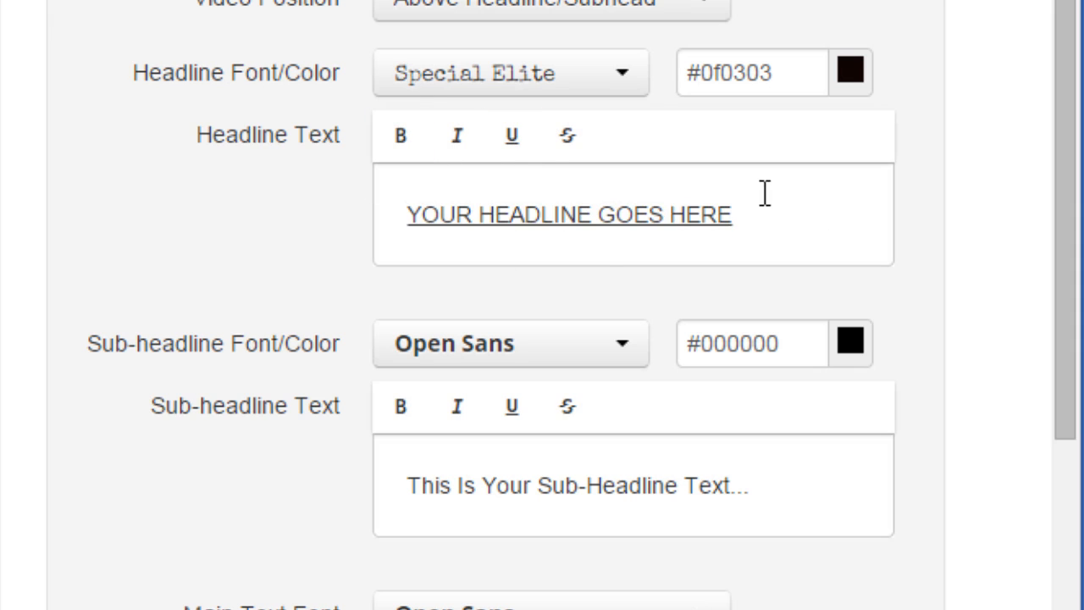
# - Remove the underline from the whole headline text
pyautogui.tripleClick(580, 189)
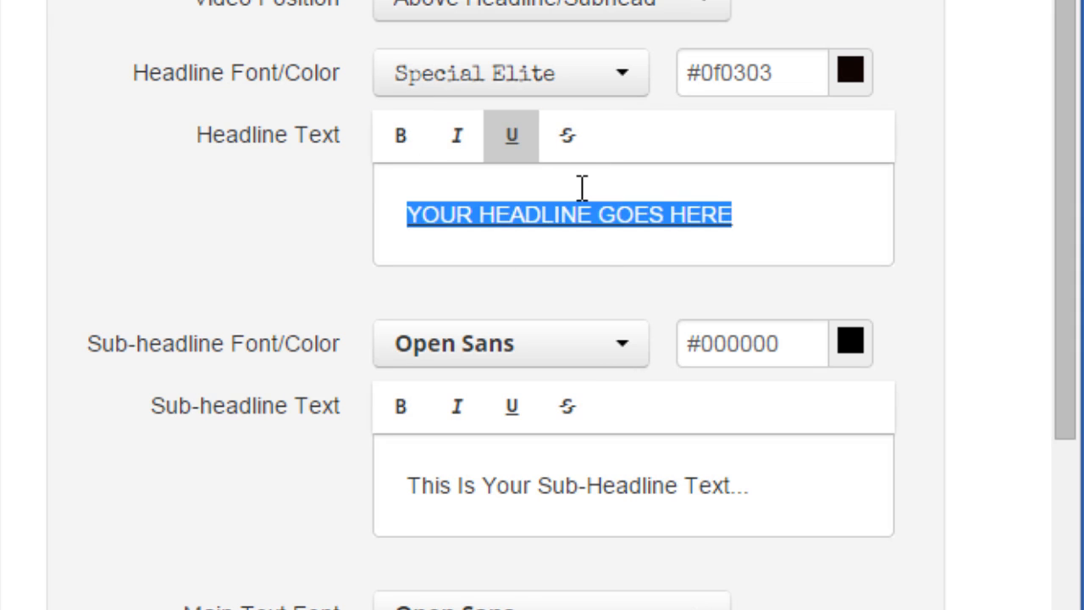
pyautogui.click(523, 229)
pyautogui.moveTo(744, 210); pyautogui.dragTo(370, 206)
pyautogui.click(508, 153)
pyautogui.click(641, 203)
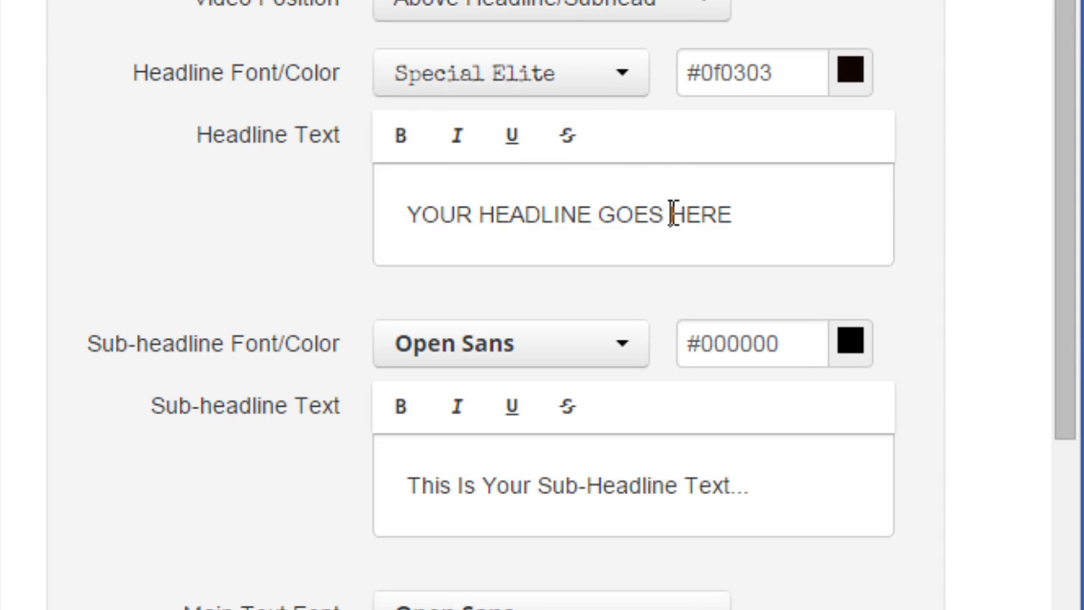
# - Try strikethrough on the word HERE in the headline text and remove it again
pyautogui.moveTo(672, 213); pyautogui.dragTo(765, 213)
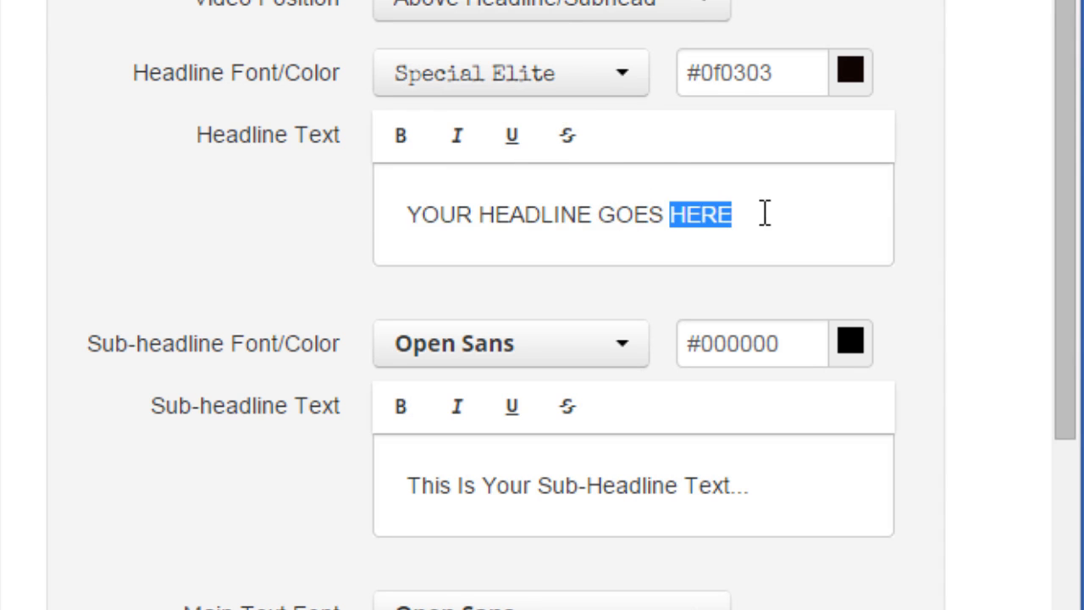
pyautogui.click(578, 142)
pyautogui.click(791, 208)
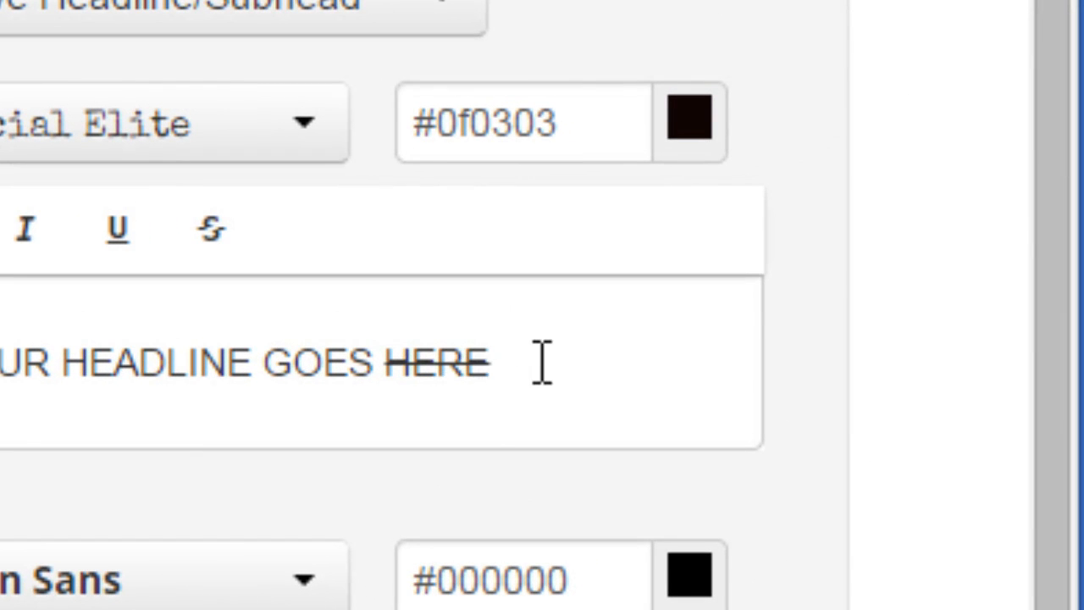
pyautogui.moveTo(542, 362); pyautogui.dragTo(381, 370)
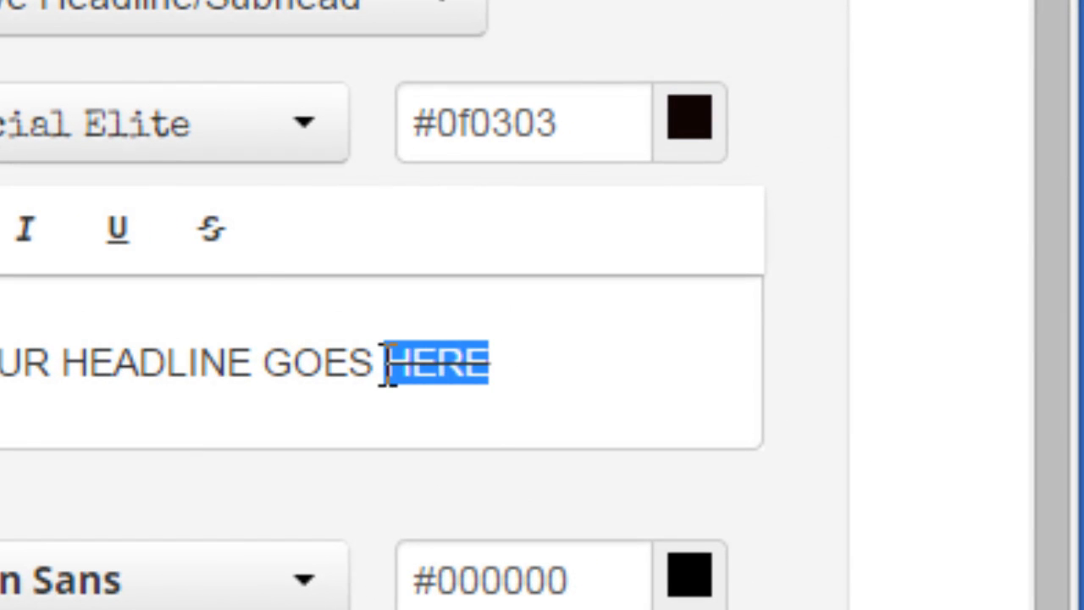
pyautogui.click(227, 237)
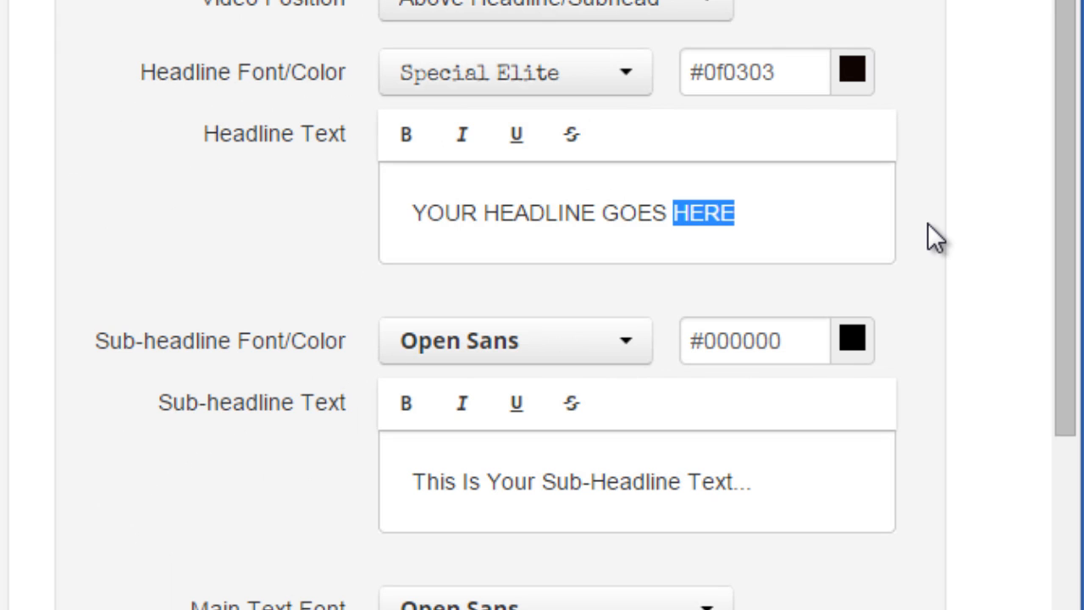
# - Examine the sub-headline font choices, and how the sub-headline and main text look in the page preview
pyautogui.scroll(-4, 927, 223)
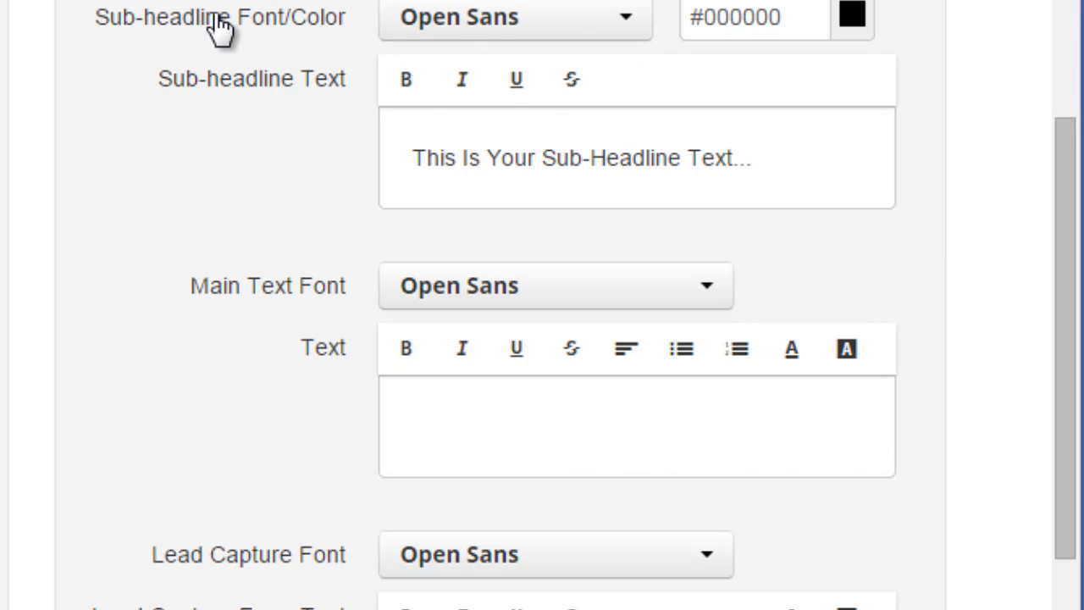
pyautogui.click(460, 26)
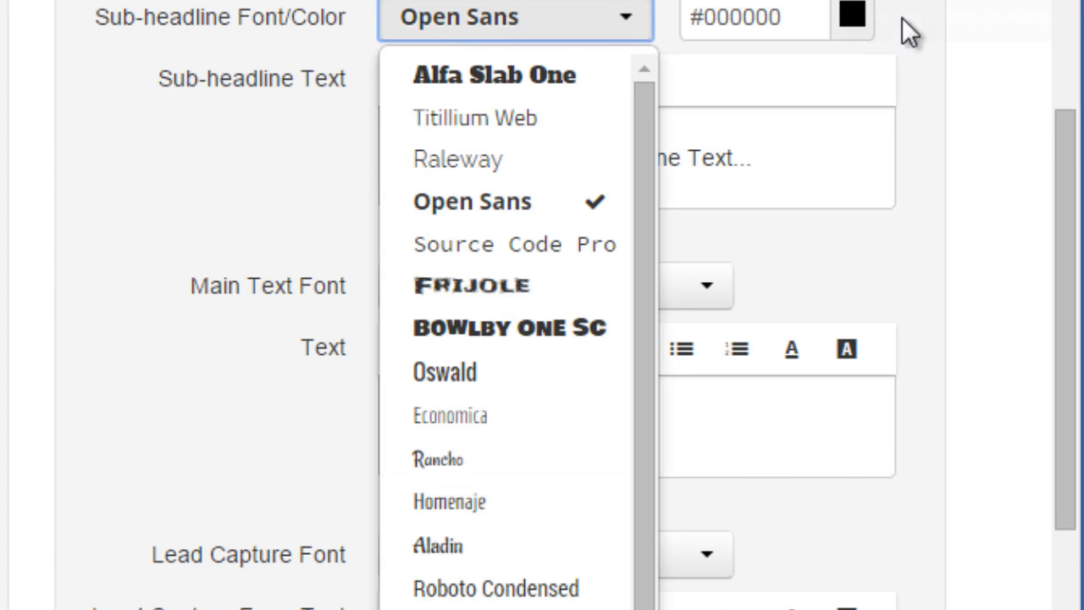
pyautogui.click(938, 29)
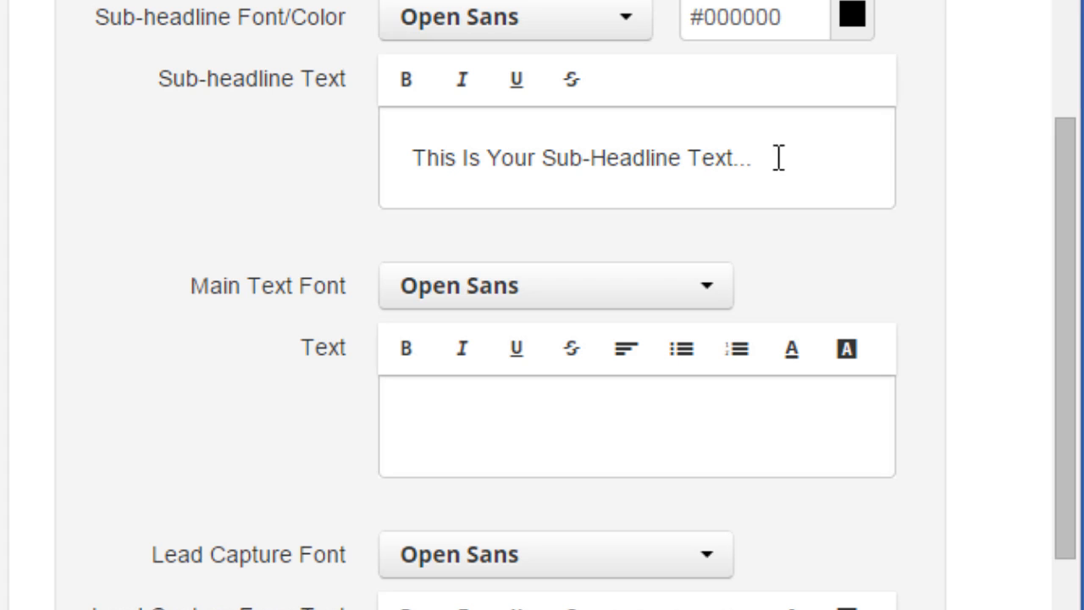
pyautogui.moveTo(779, 157); pyautogui.dragTo(401, 139)
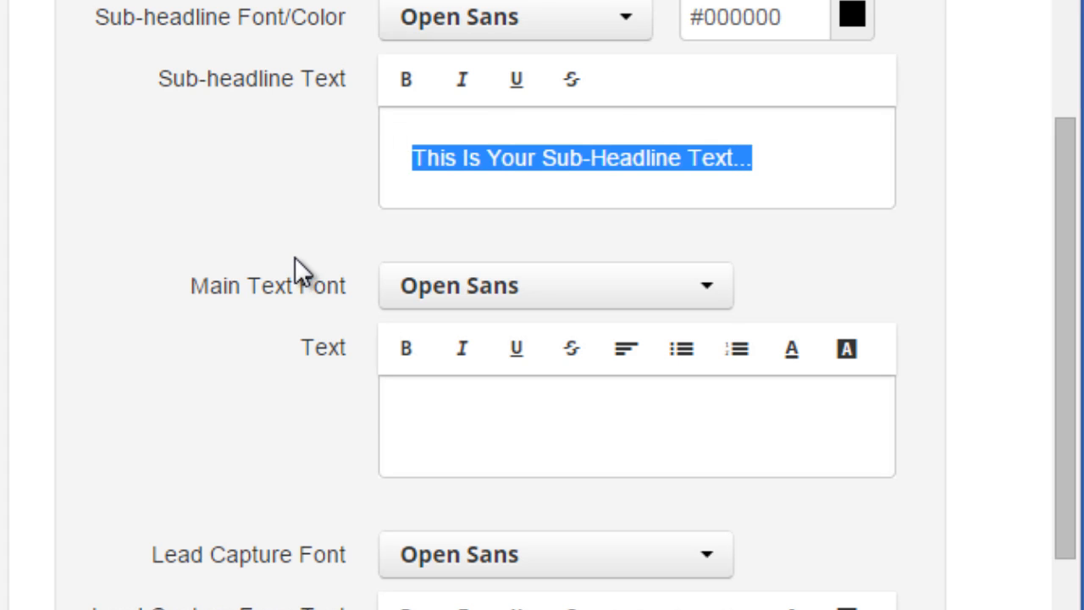
pyautogui.scroll(-5, 295, 256)
pyautogui.scroll(3, 295, 257)
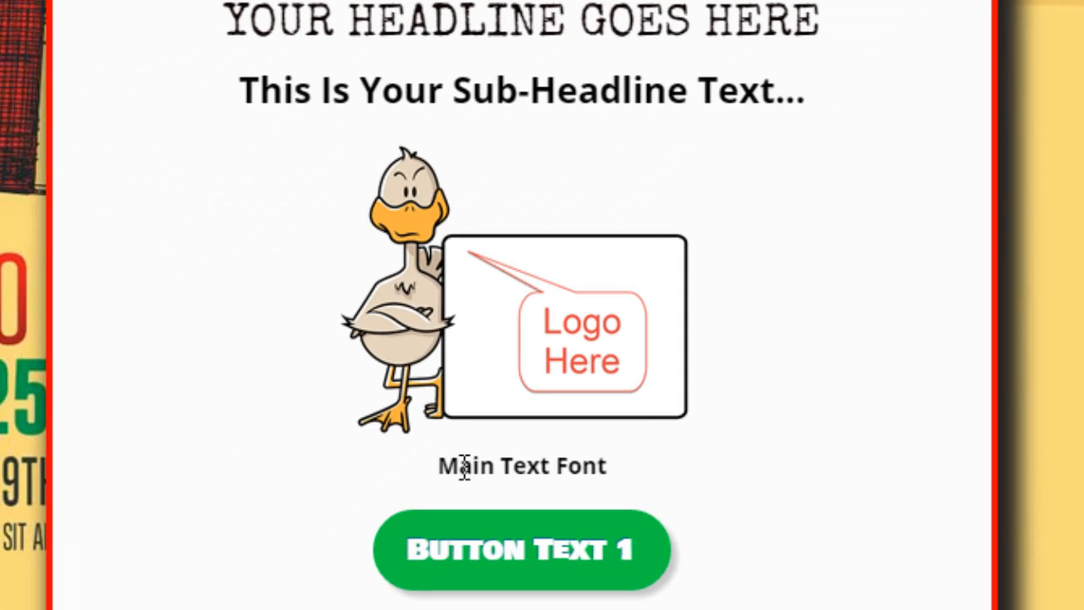
pyautogui.moveTo(438, 471); pyautogui.dragTo(628, 462)
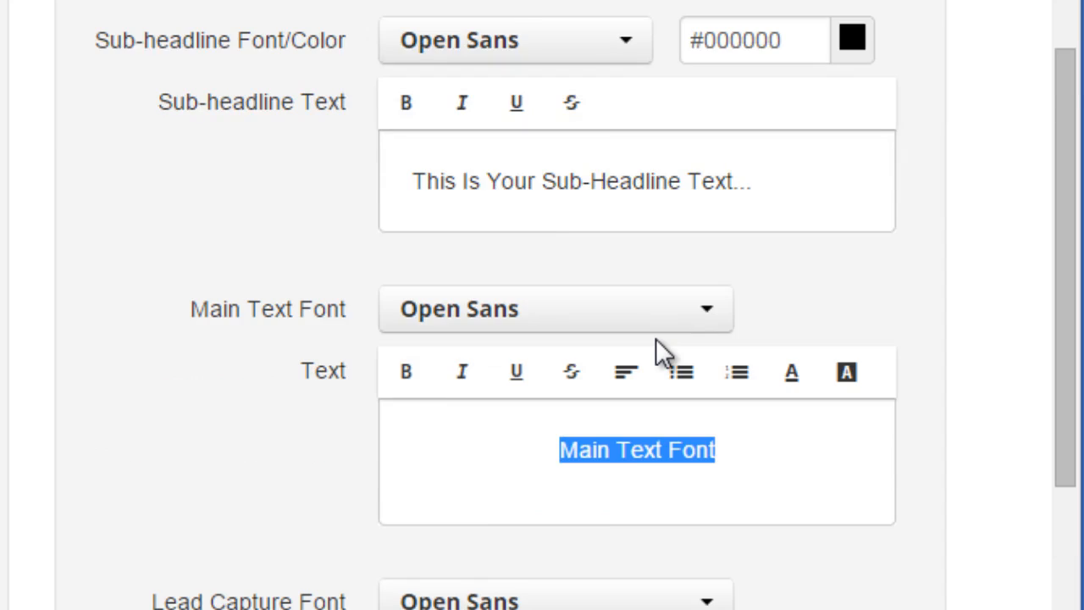
# - Look over the main text's alignment options and turn the text into a bulleted list
pyautogui.scroll(-2, 657, 340)
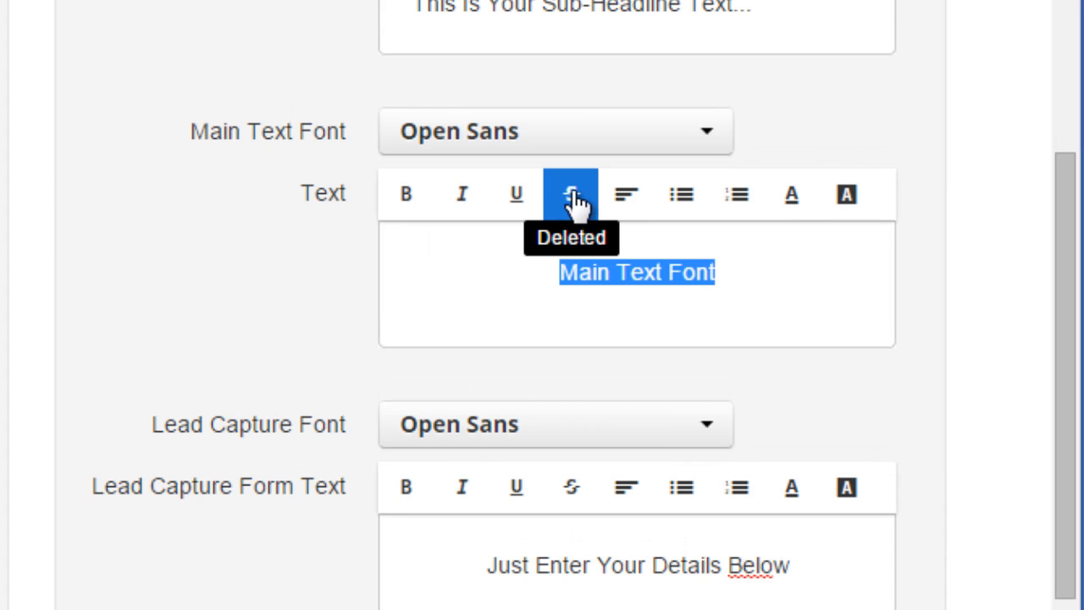
pyautogui.click(632, 204)
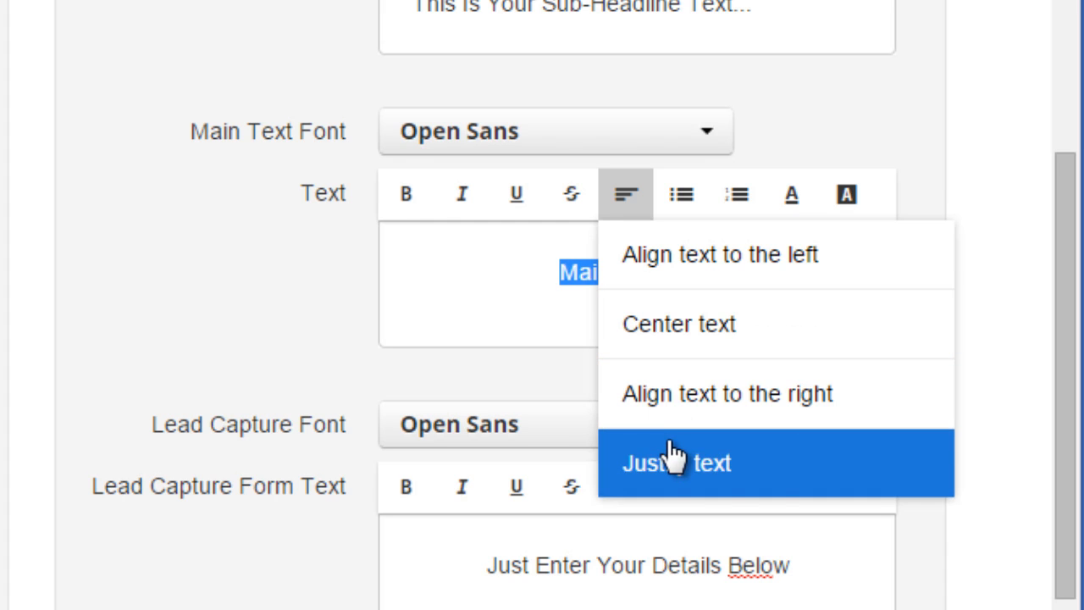
pyautogui.click(689, 202)
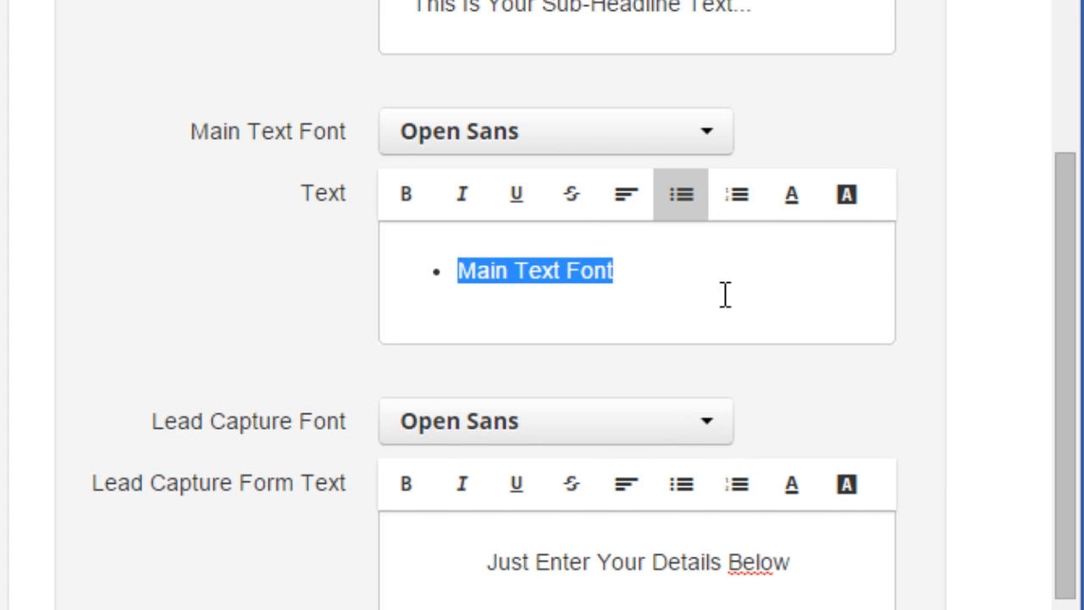
pyautogui.click(619, 266)
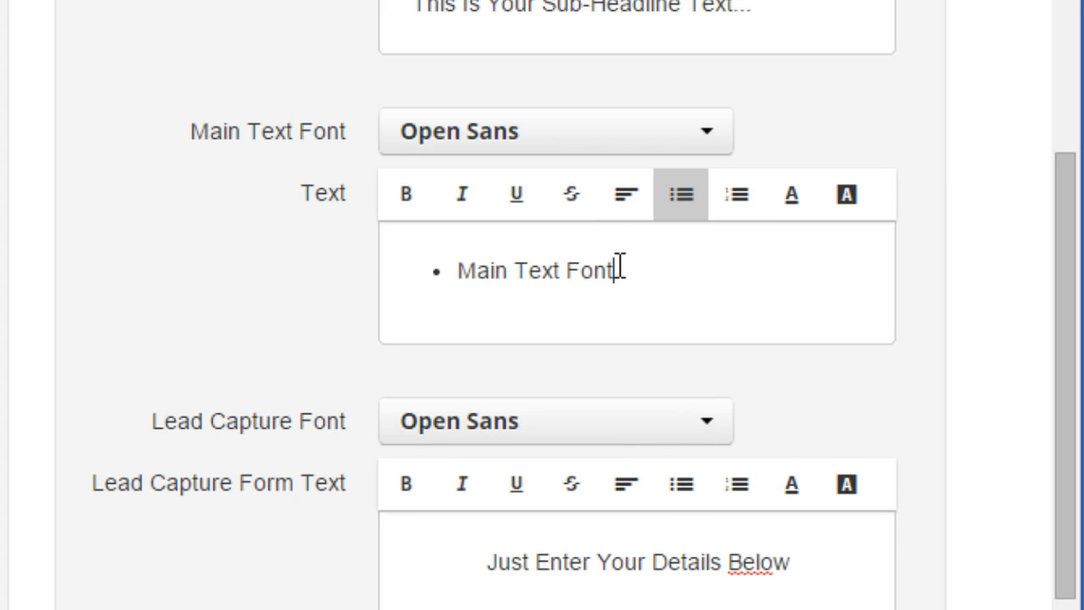
# - Add bullet items 1, 2, 3 and 4 below Main Text Font and check the list in the page preview
pyautogui.press('Return')
pyautogui.write('1')
pyautogui.press('Return')
pyautogui.write('2')
pyautogui.press('Return')
pyautogui.write('3')
pyautogui.press('Return')
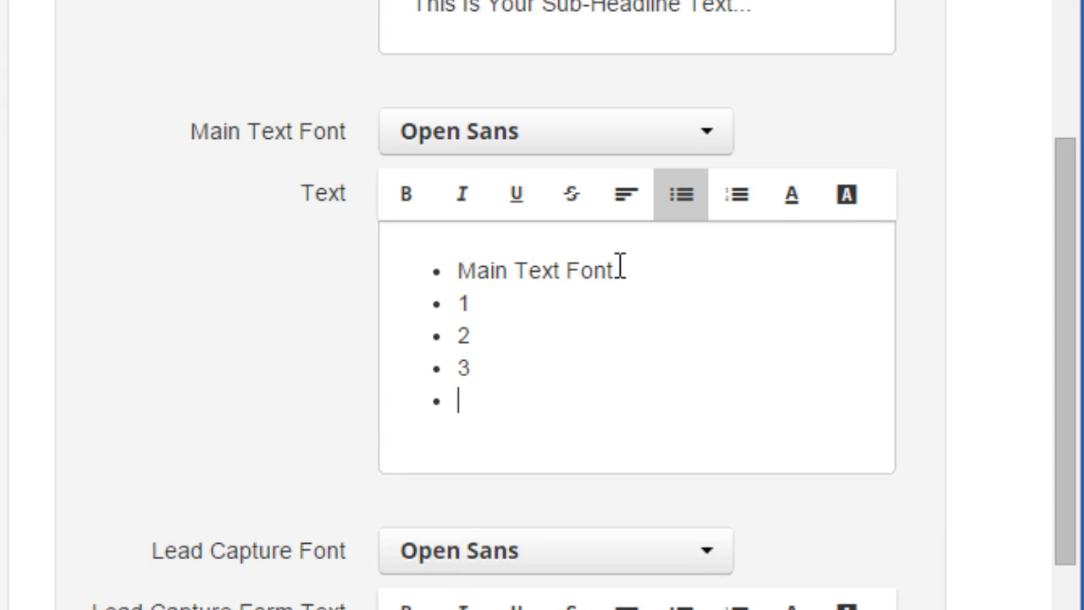
pyautogui.write('4')
pyautogui.press('Return')
pyautogui.scroll(-6, 28, 542)
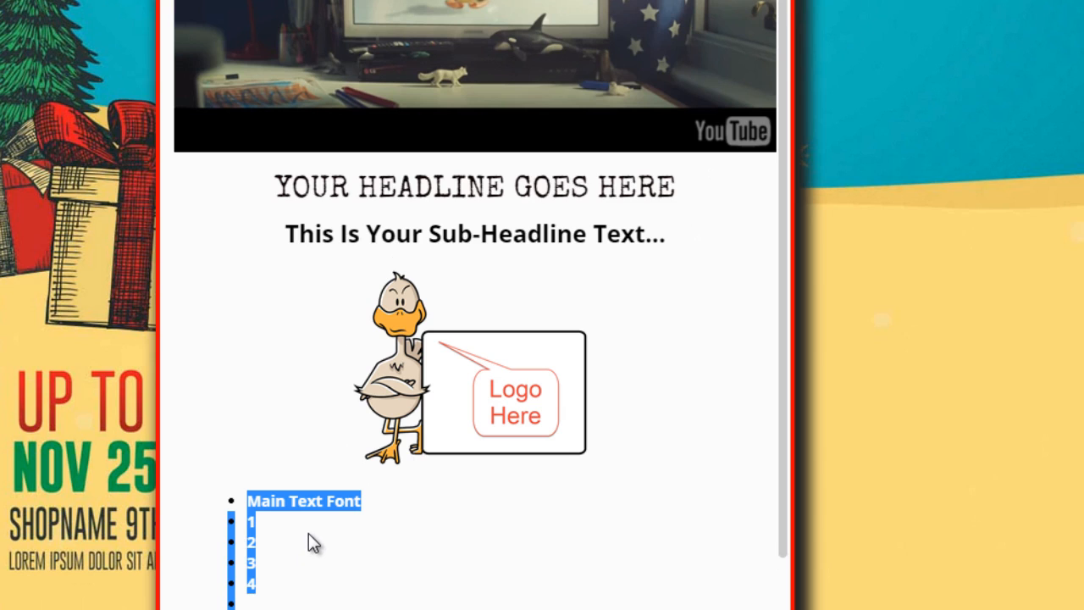
pyautogui.scroll(-1, 313, 538)
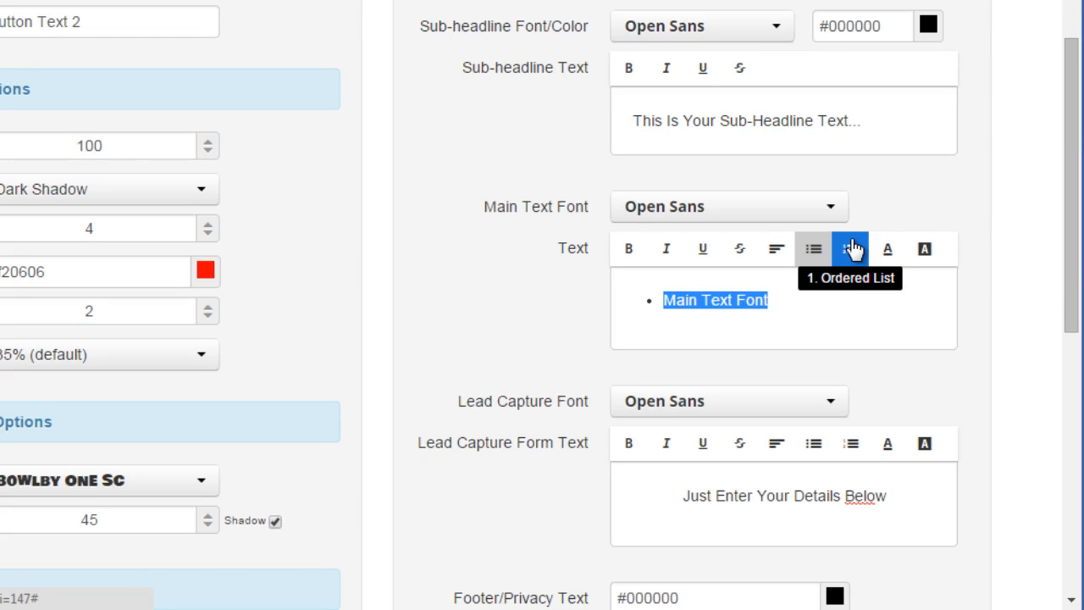
# - Try the main text as a numbered list and remove the numbering from its first line
pyautogui.click(851, 248)
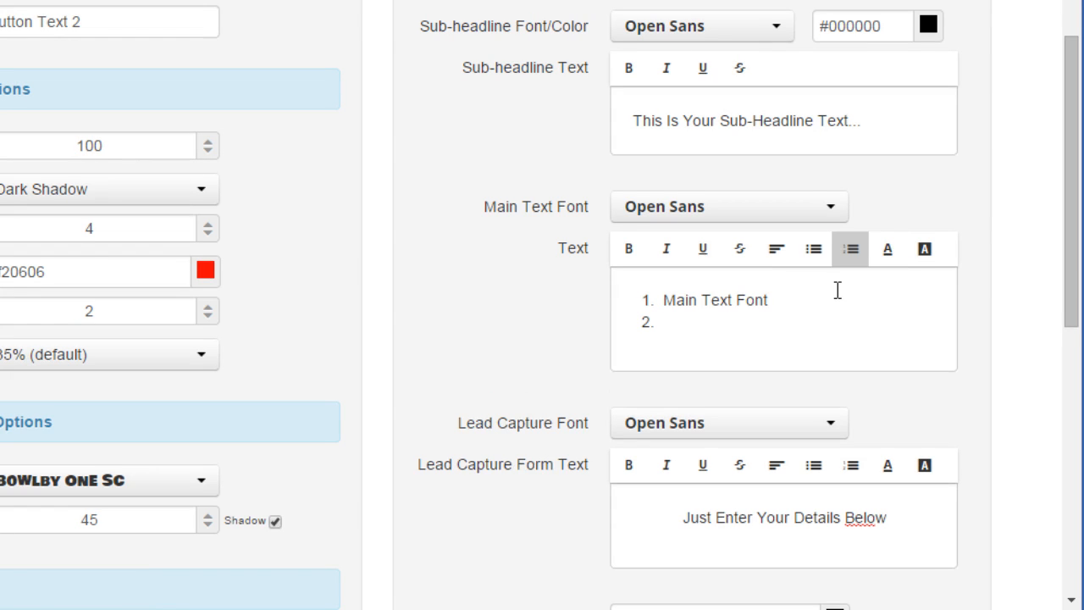
pyautogui.tripleClick(837, 290)
pyautogui.click(851, 248)
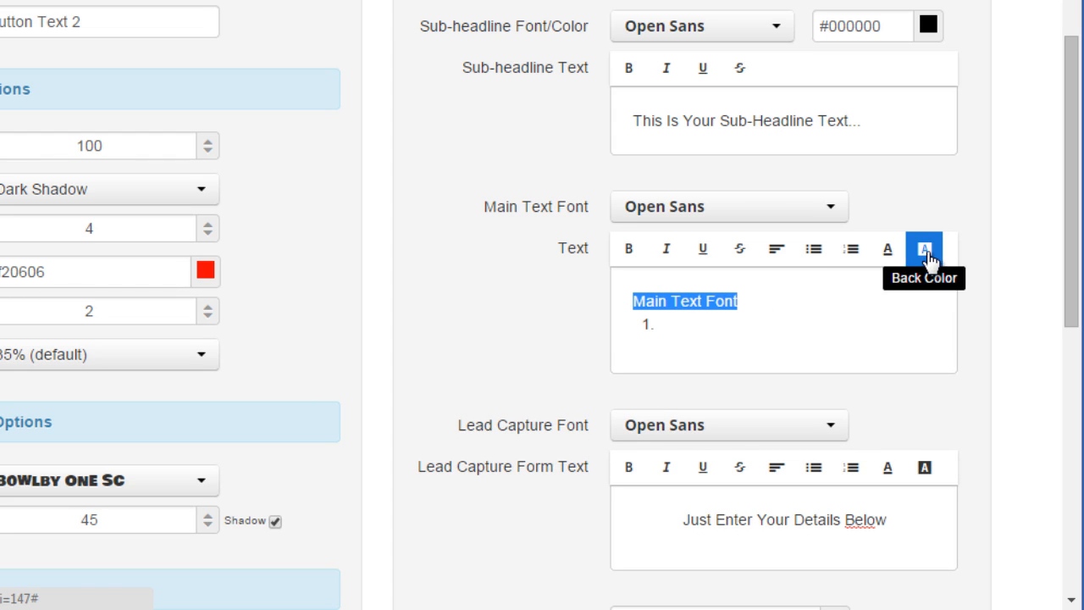
# - Try a yellow background color on the words Main Text Font
pyautogui.click(735, 325)
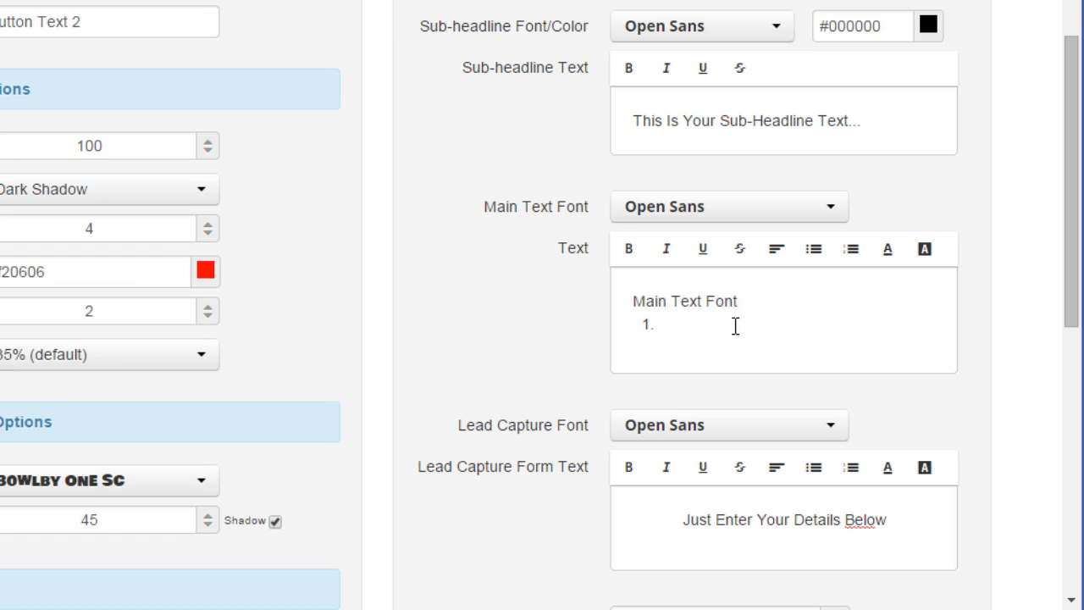
pyautogui.tripleClick(748, 290)
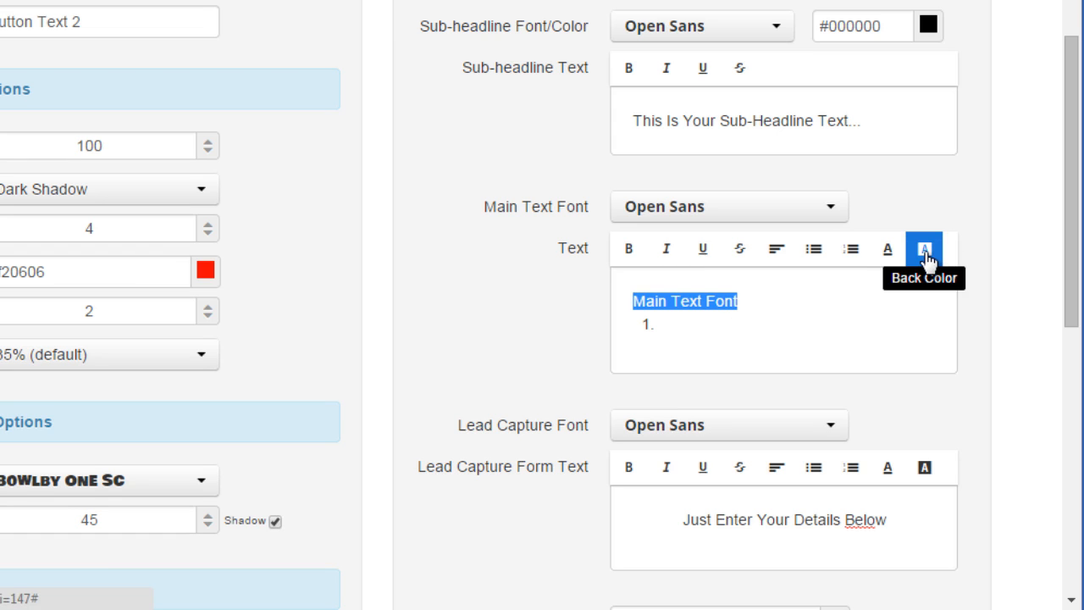
pyautogui.click(926, 258)
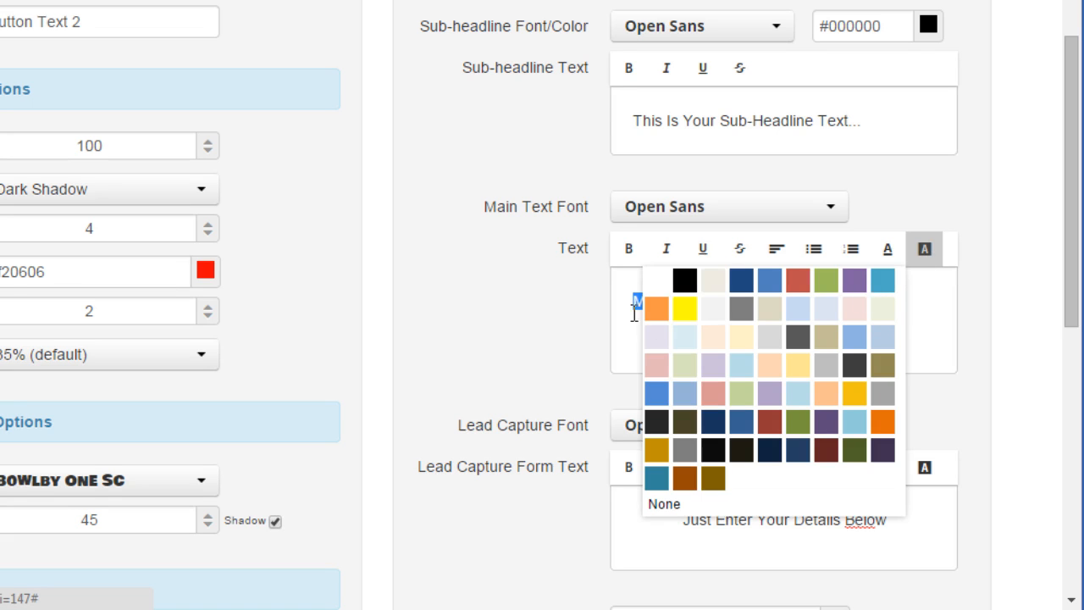
pyautogui.click(688, 310)
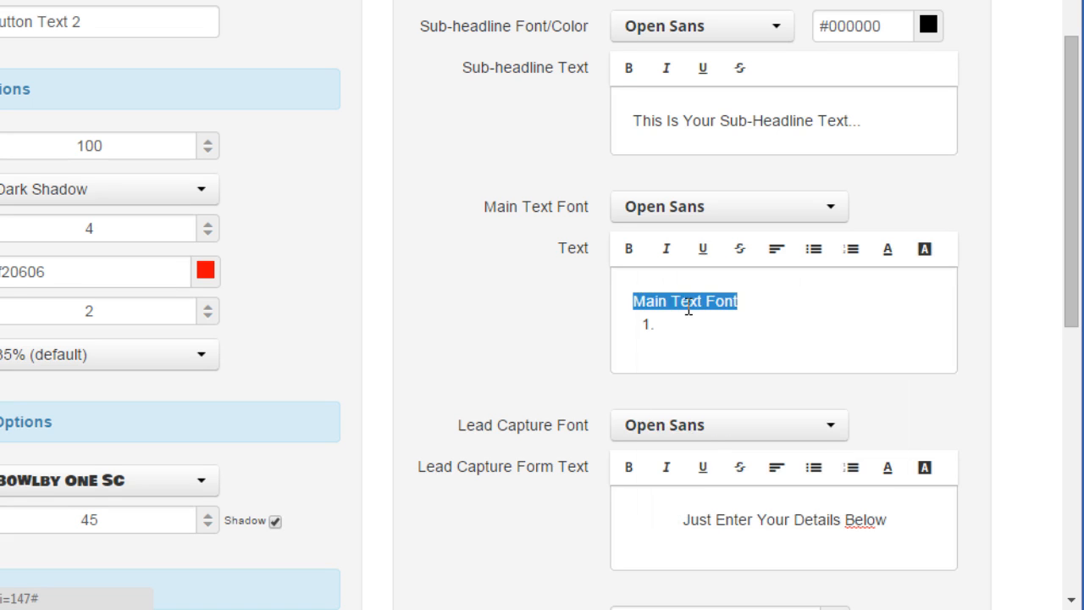
# - Set the font color of the words Main Text Font to black
pyautogui.click(892, 254)
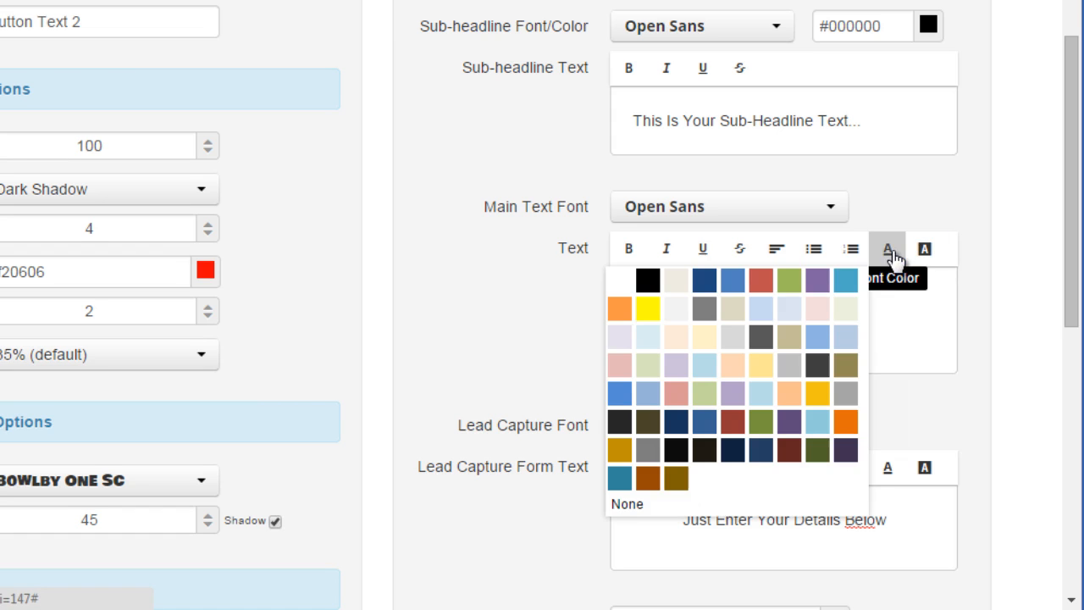
pyautogui.click(648, 282)
pyautogui.click(635, 261)
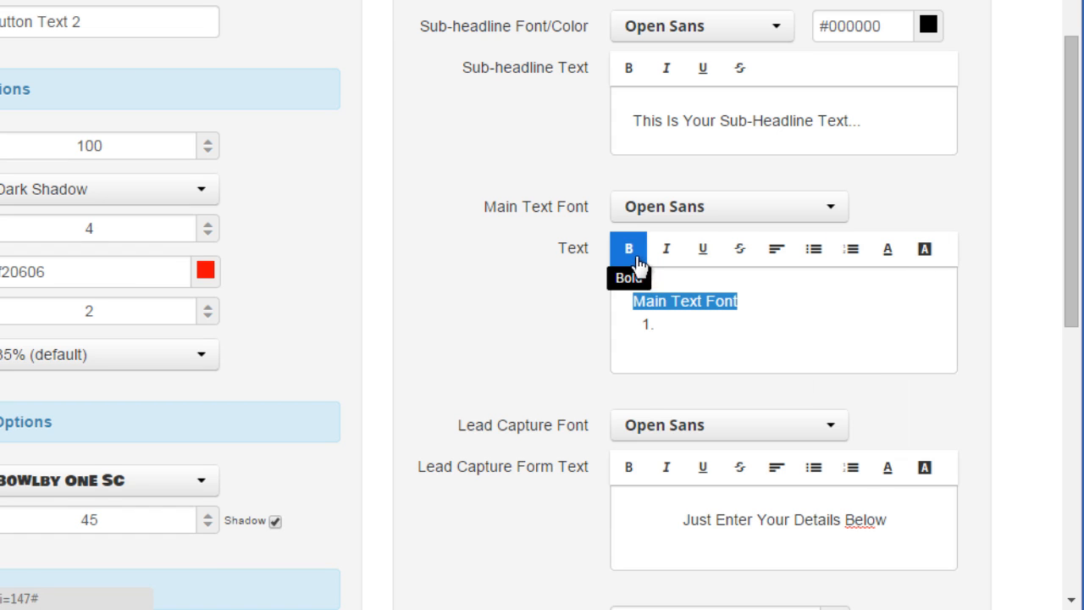
pyautogui.click(776, 310)
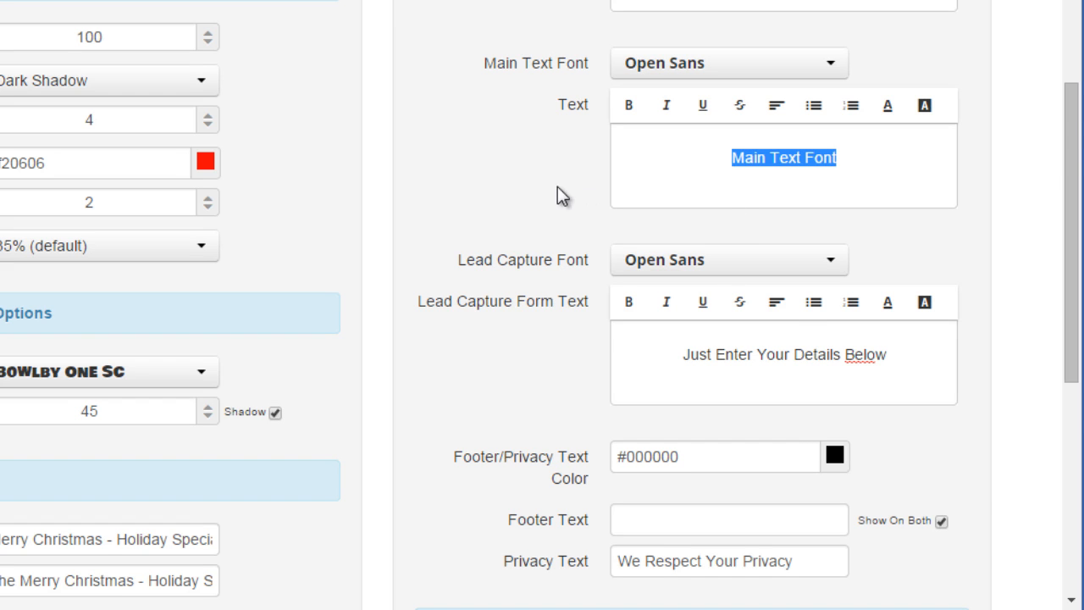
# - Examine the Lead Capture Form Text's formatting and alignment options, and the footer/privacy text color picker
pyautogui.scroll(-3, 556, 193)
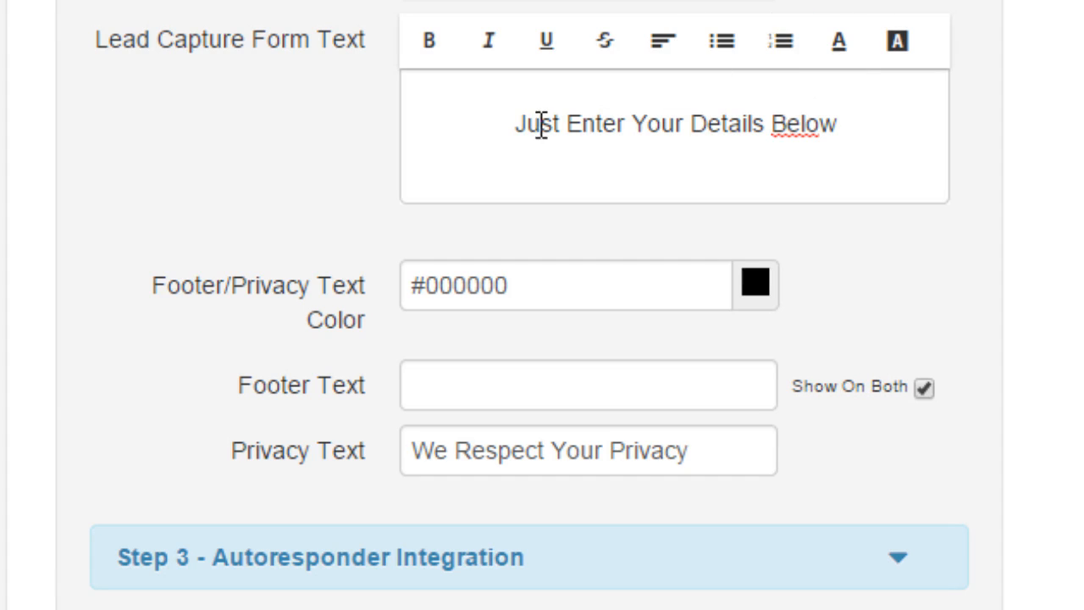
pyautogui.moveTo(501, 121); pyautogui.dragTo(931, 125)
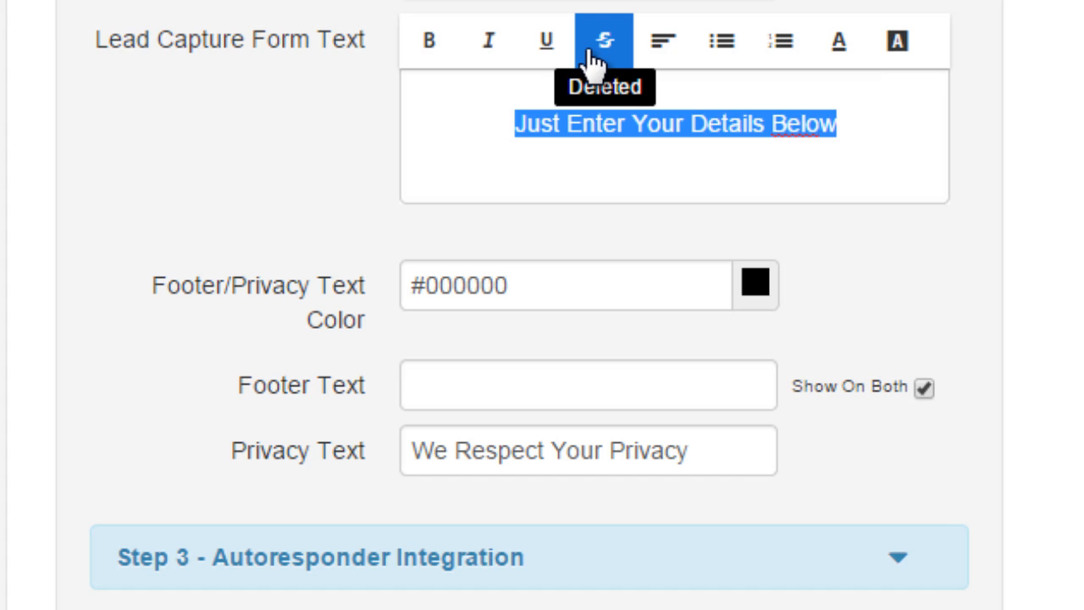
pyautogui.click(663, 42)
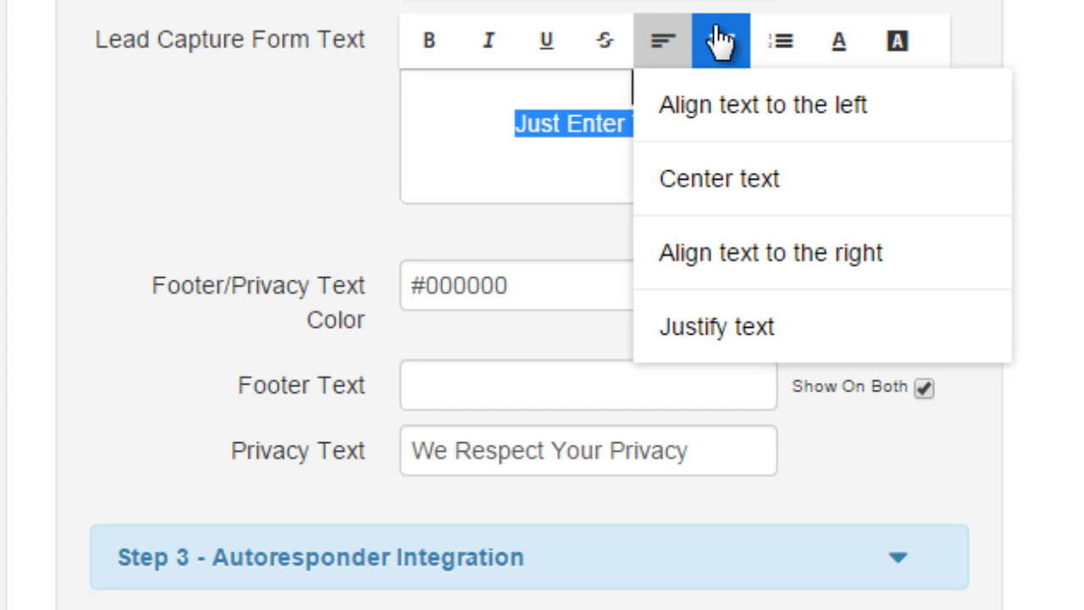
pyautogui.scroll(5, 907, 90)
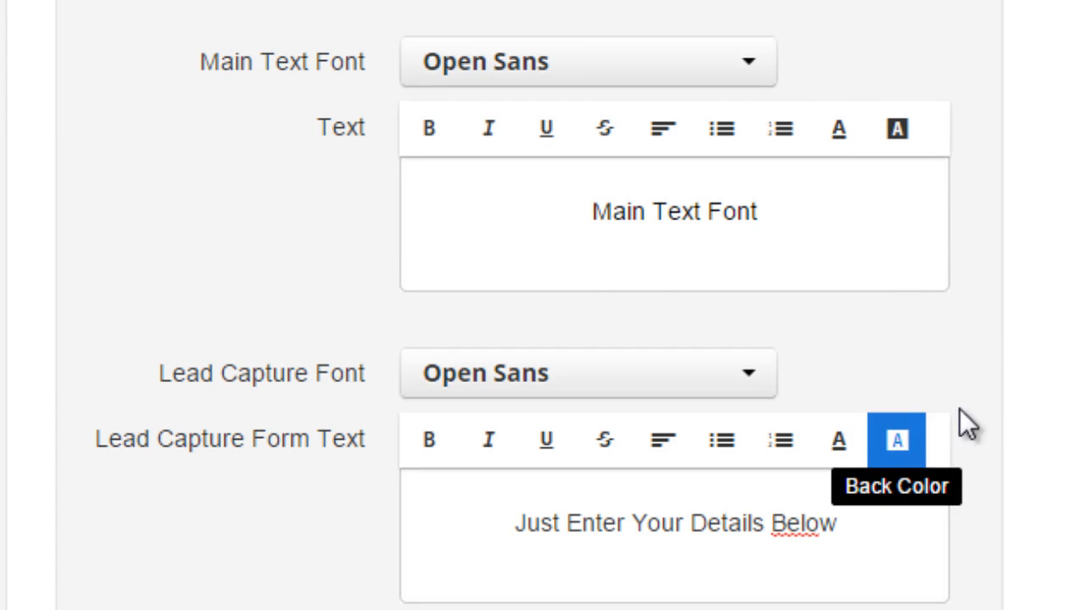
pyautogui.scroll(-3, 999, 387)
pyautogui.moveTo(842, 313); pyautogui.dragTo(512, 298)
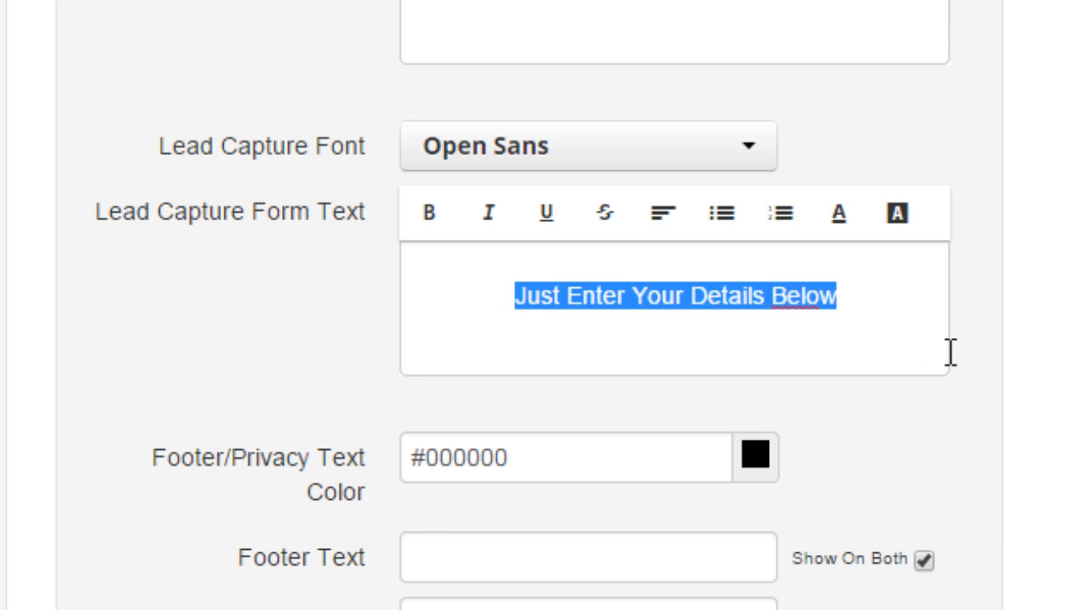
pyautogui.click(756, 461)
pyautogui.click(1002, 424)
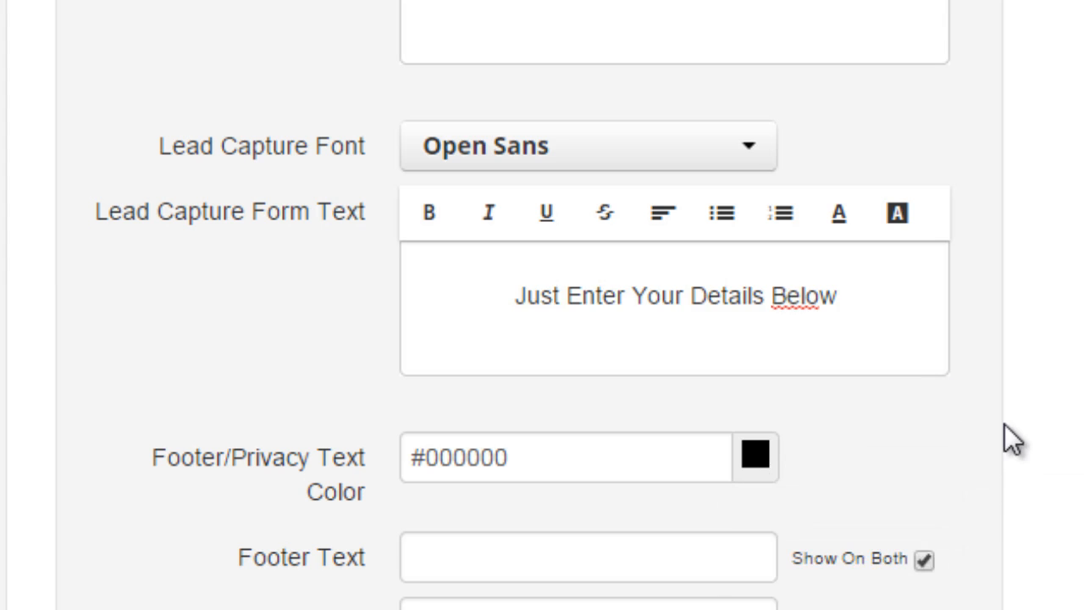
# - Enter "Copyright 2015 - YourDomain" as the footer text
pyautogui.scroll(-2, 643, 378)
pyautogui.click(519, 370)
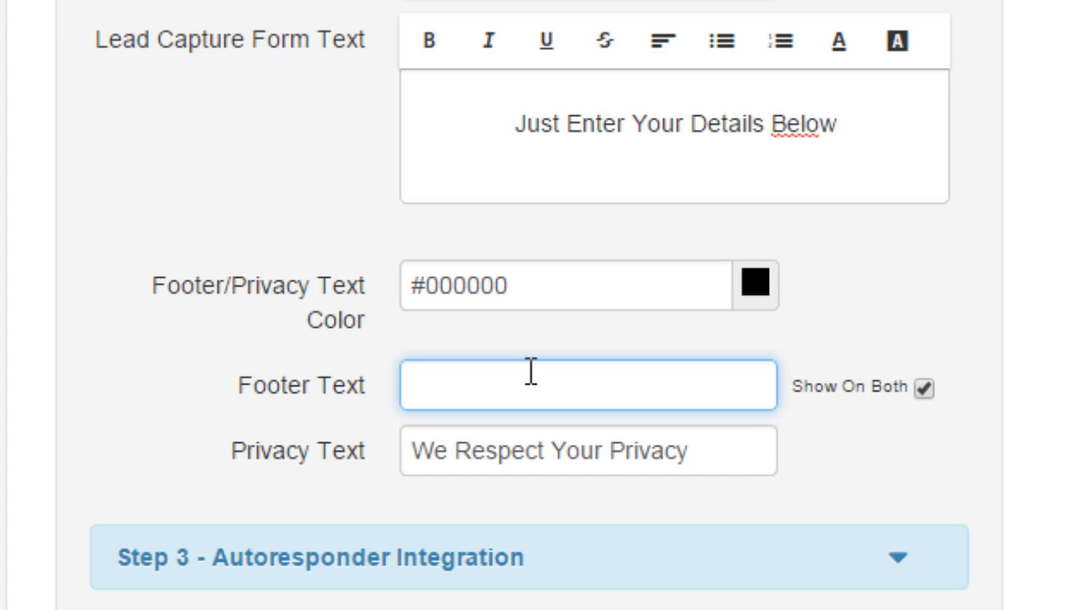
pyautogui.write('Copyright 2014')
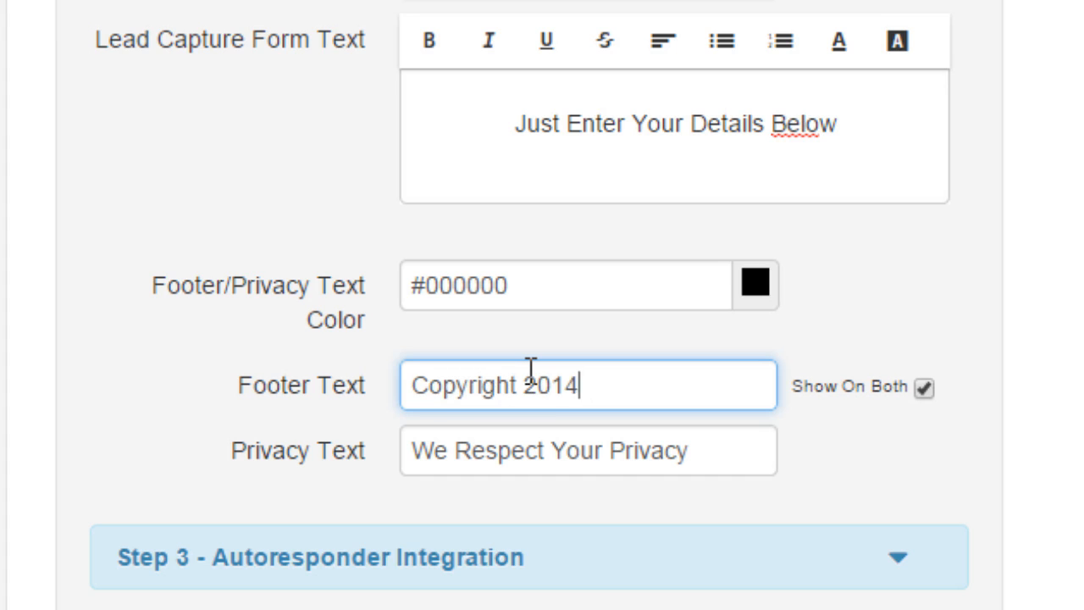
pyautogui.press('BackSpace')
pyautogui.press('BackSpace')
pyautogui.write('15 - YourDomain')
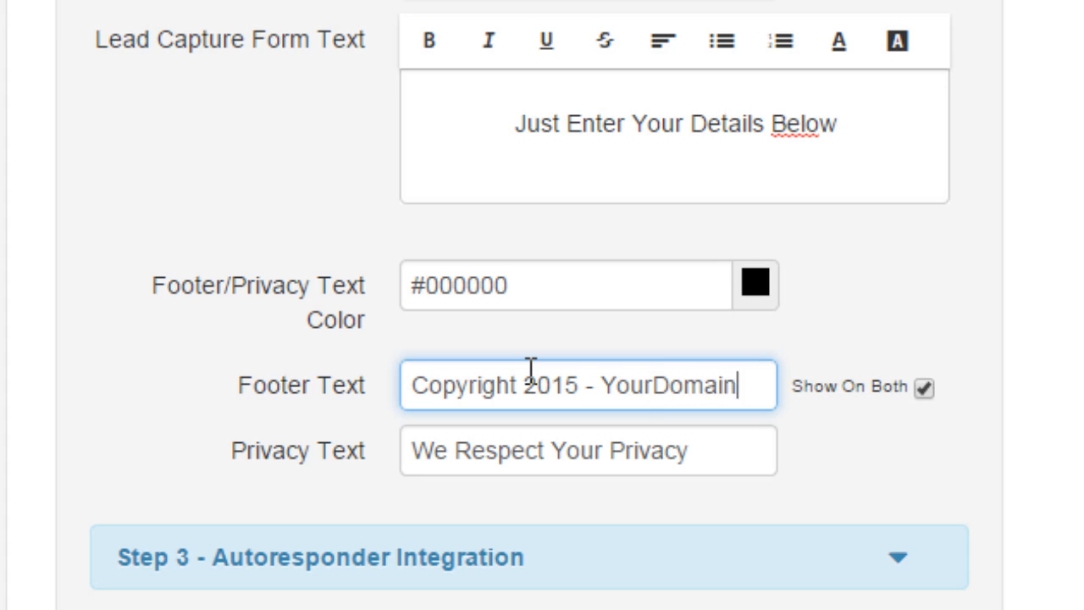
# - Complete the footer text so that it reads "Copyright 2015 - YourDomain.com"
pyautogui.write('.com')
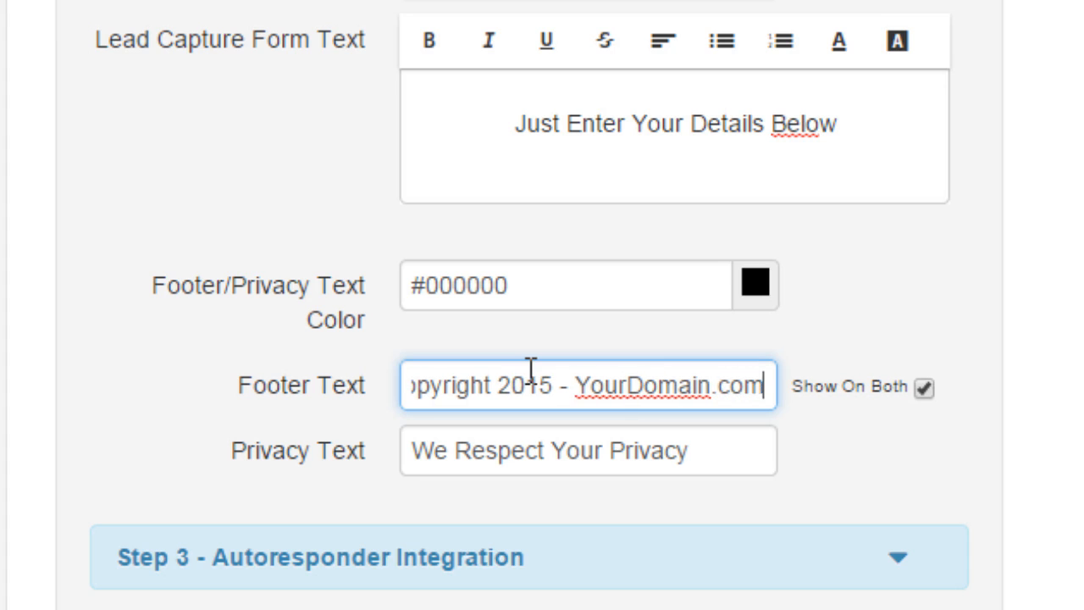
pyautogui.click(923, 388)
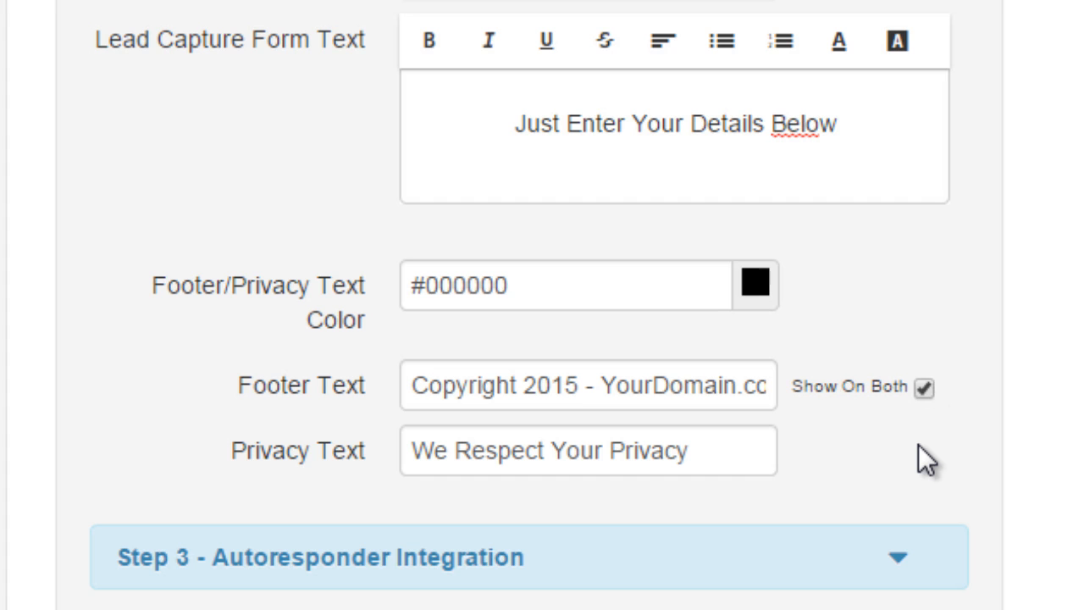
pyautogui.click(701, 453)
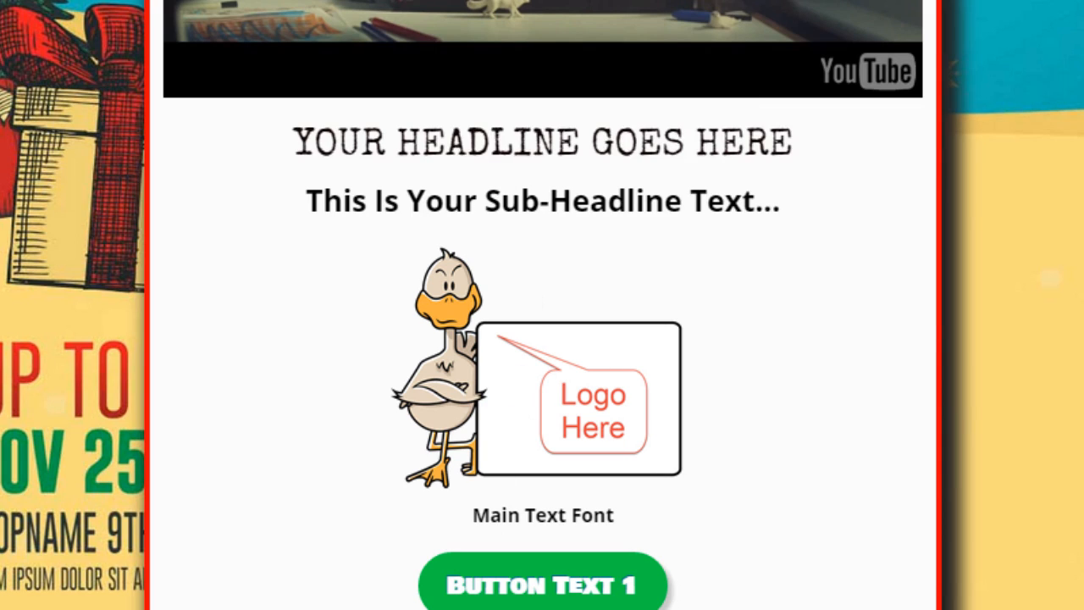
# - Open the lead capture form from Button Text 1 in the preview and examine its form, privacy and footer texts
pyautogui.click(549, 589)
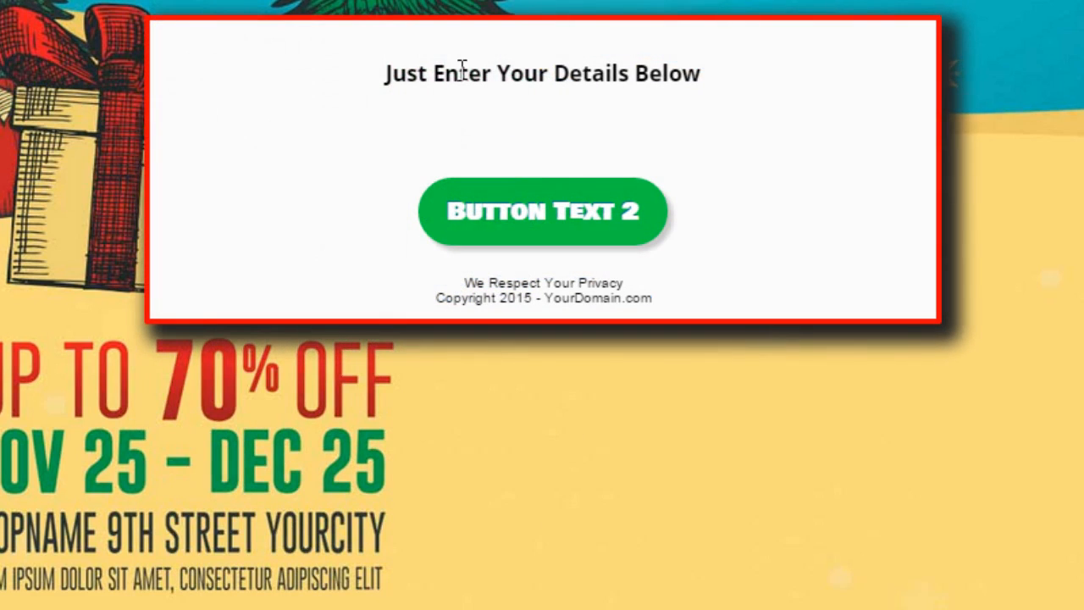
pyautogui.moveTo(379, 78); pyautogui.dragTo(728, 82)
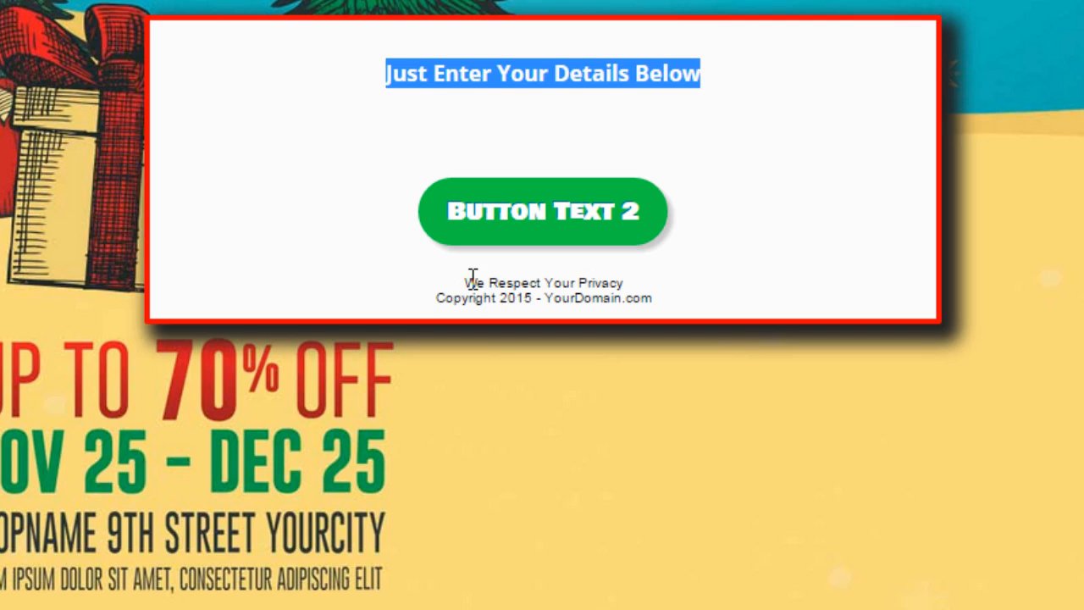
pyautogui.moveTo(465, 282); pyautogui.dragTo(640, 283)
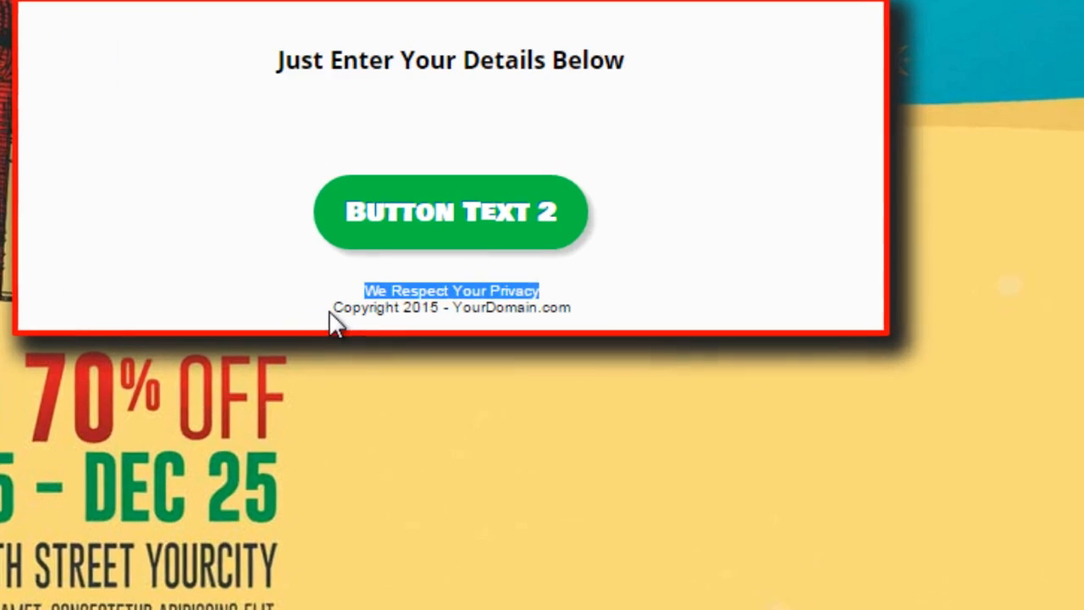
pyautogui.moveTo(436, 298); pyautogui.dragTo(491, 298)
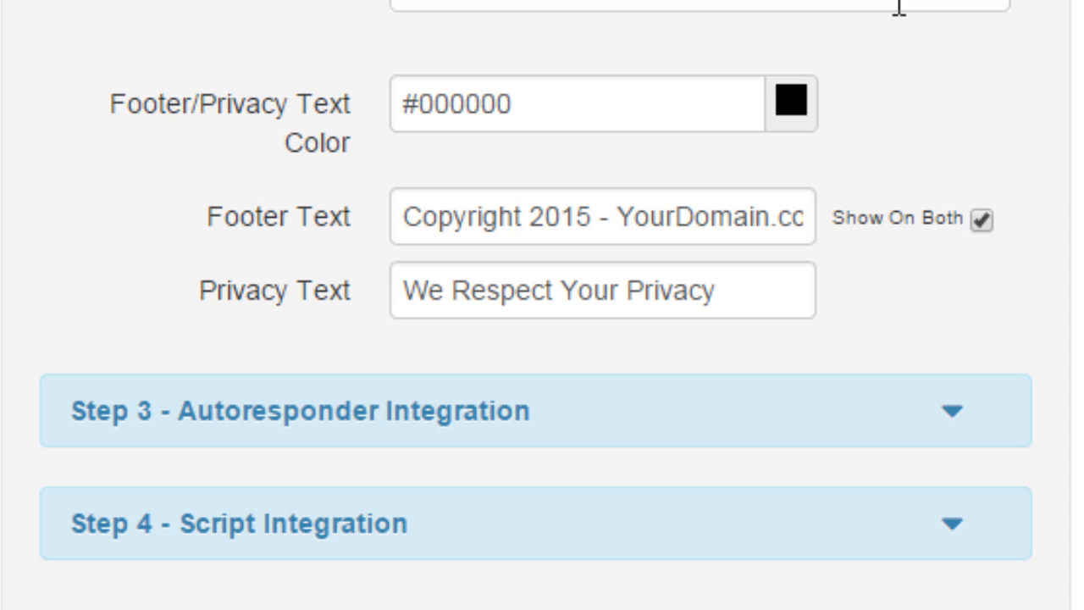
# - Insert an opening link tag <a href=""> directly before YourDomain.com in the footer text
pyautogui.click(467, 222)
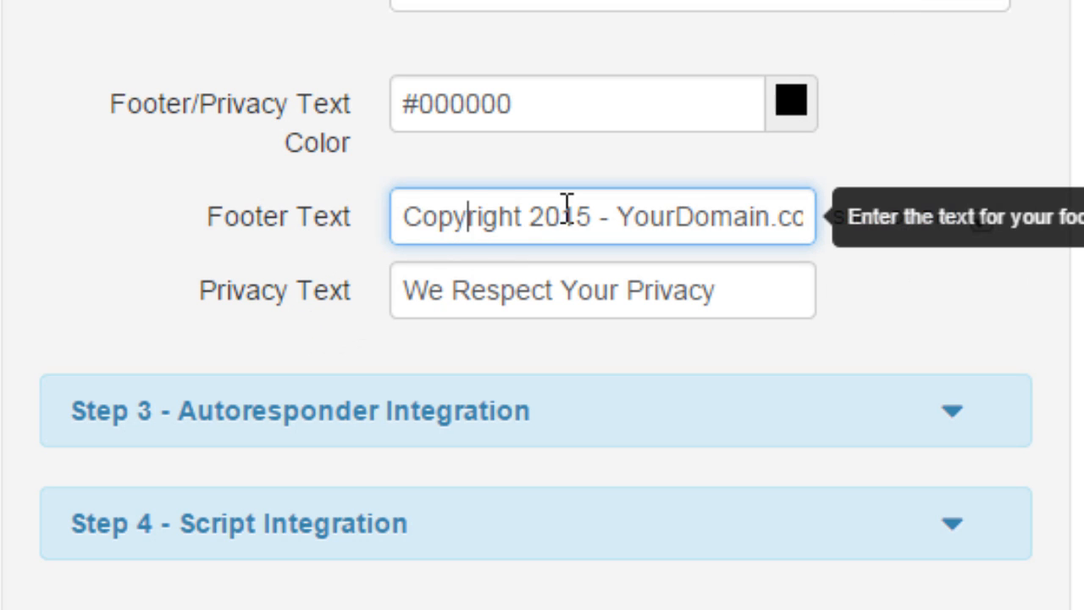
pyautogui.hotkey('ctrl', 'Left')
pyautogui.hotkey('ctrl', 'Right')
pyautogui.hotkey('ctrl', 'Right')
pyautogui.hotkey('ctrl', 'Right')
pyautogui.hotkey('shift', 'End')
pyautogui.hotkey('shift', 'Left')
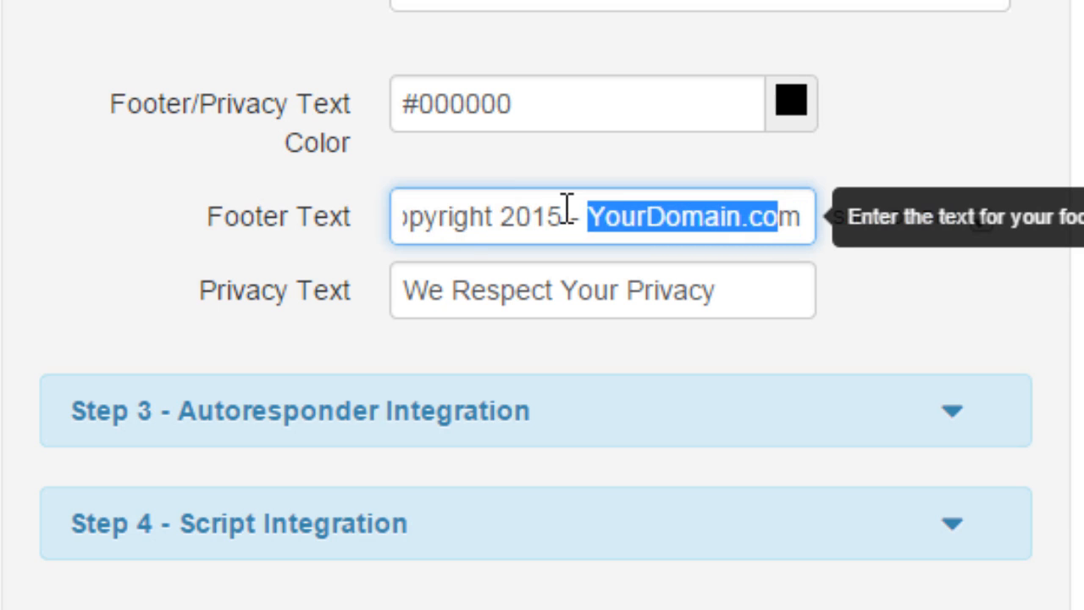
pyautogui.hotkey('shift', 'Right')
pyautogui.hotkey('ctrl', 'Left')
pyautogui.hotkey('ctrl', 'Left')
pyautogui.hotkey('ctrl', 'Left')
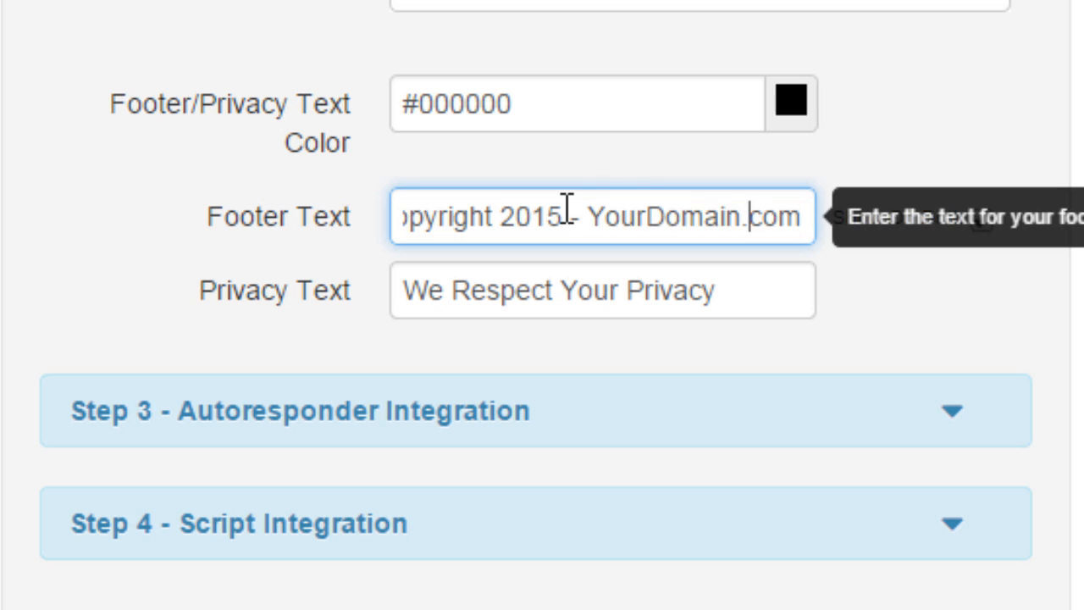
pyautogui.hotkey('ctrl', 'Right')
pyautogui.write('<')
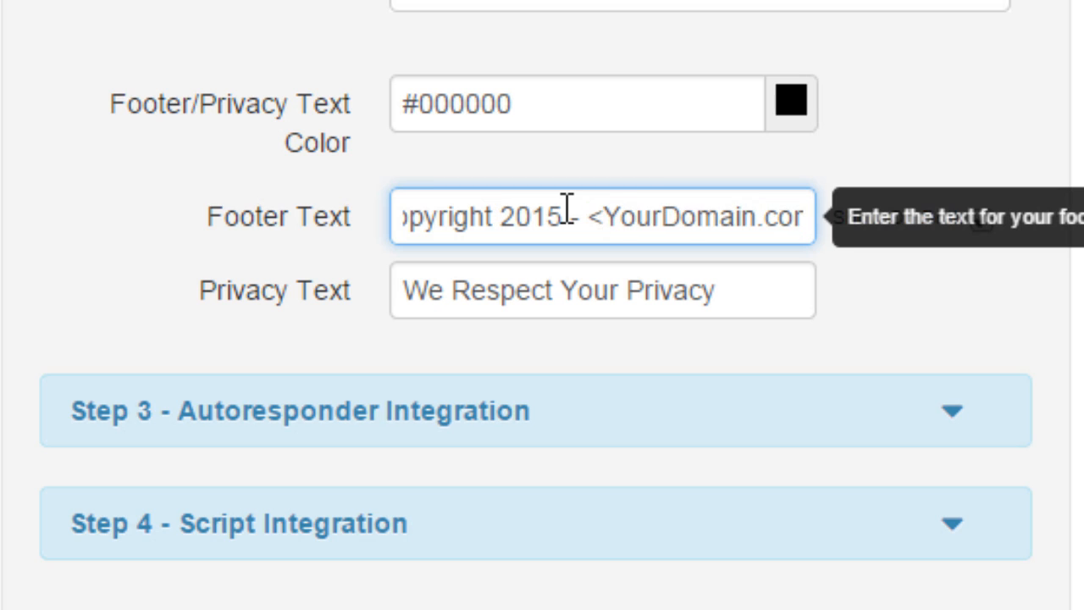
pyautogui.write('a href')
pyautogui.write('=""')
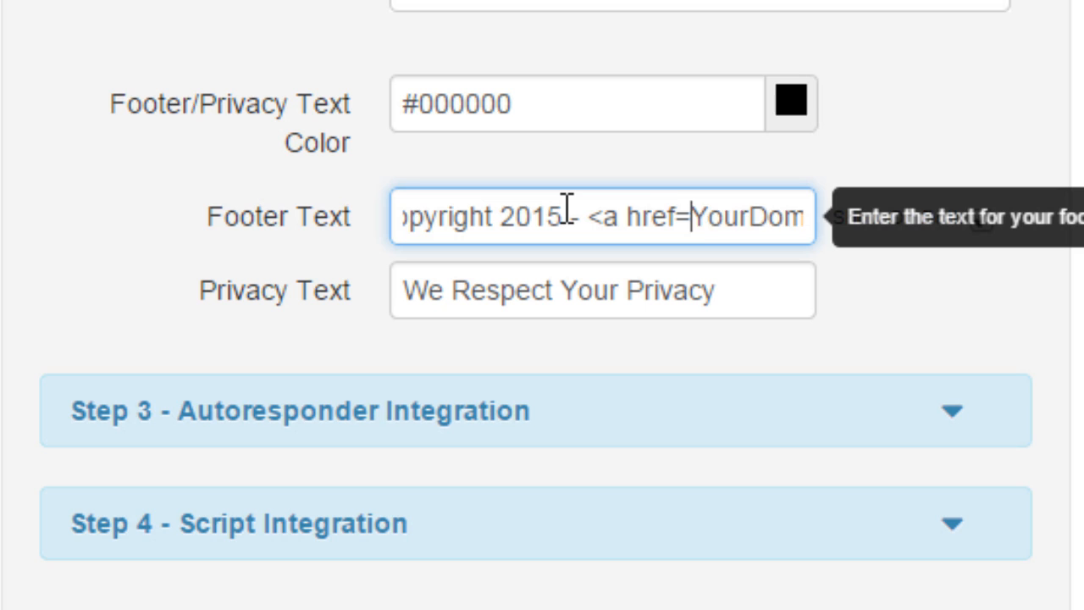
pyautogui.write('><')
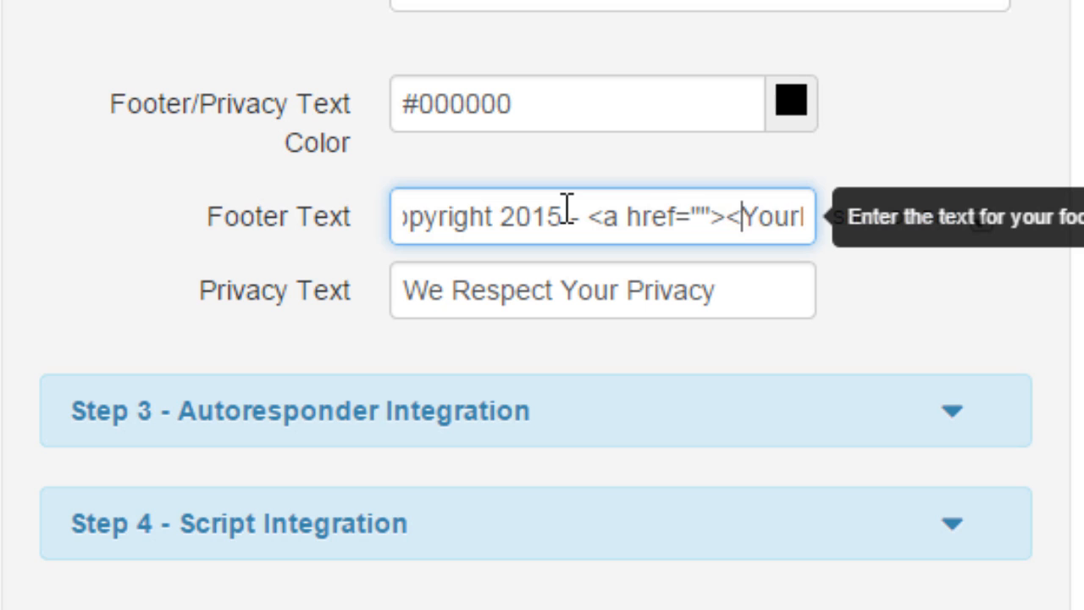
pyautogui.press('Left')
pyautogui.press('Left')
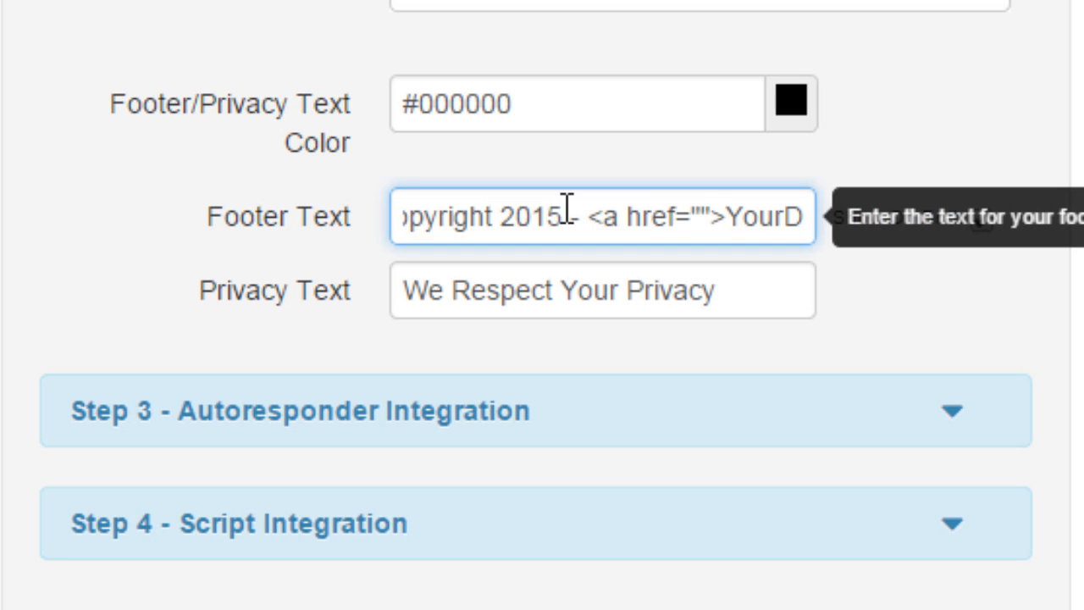
pyautogui.write('htt')
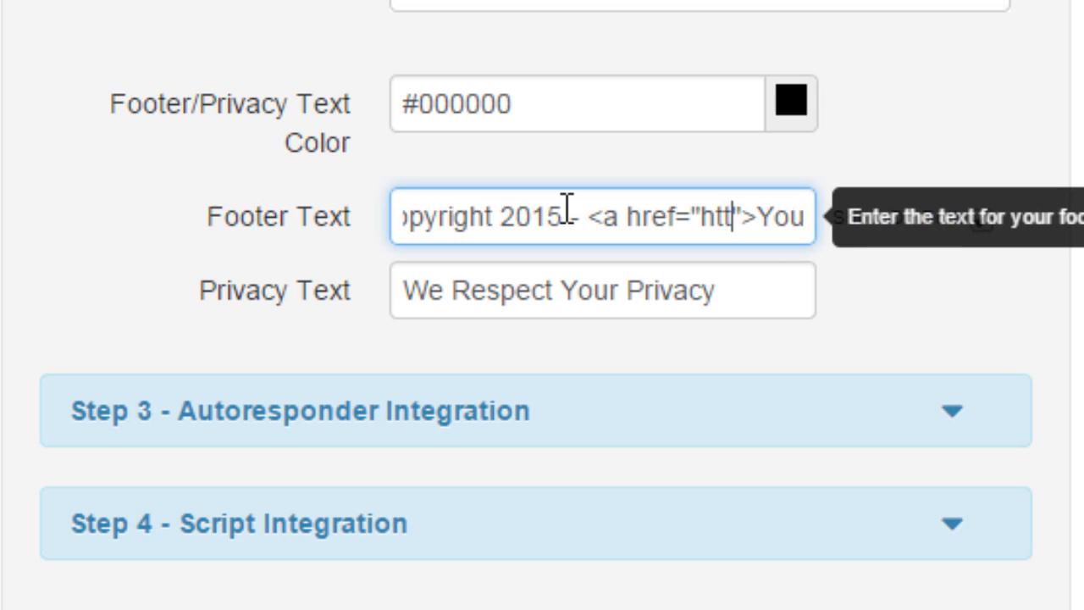
pyautogui.write('p://www.')
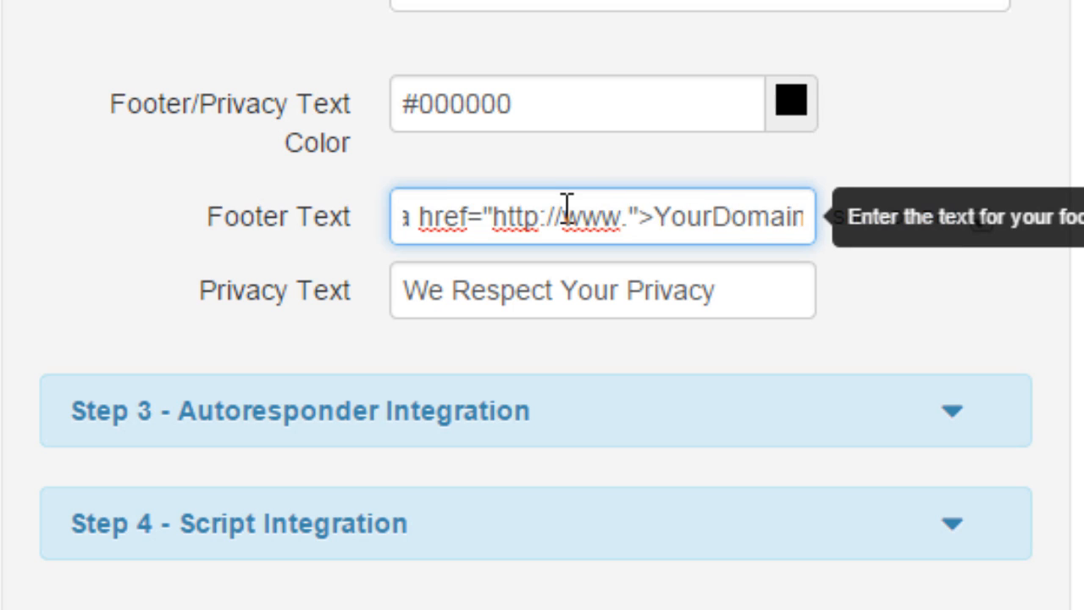
pyautogui.write('landingpagem')
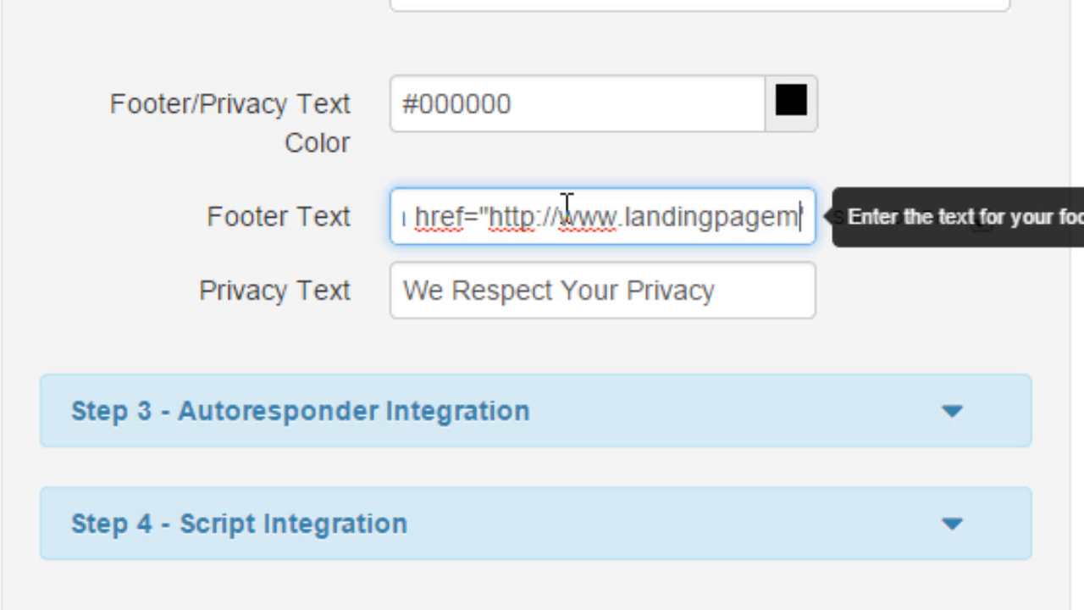
pyautogui.write('onkey.com">Your')
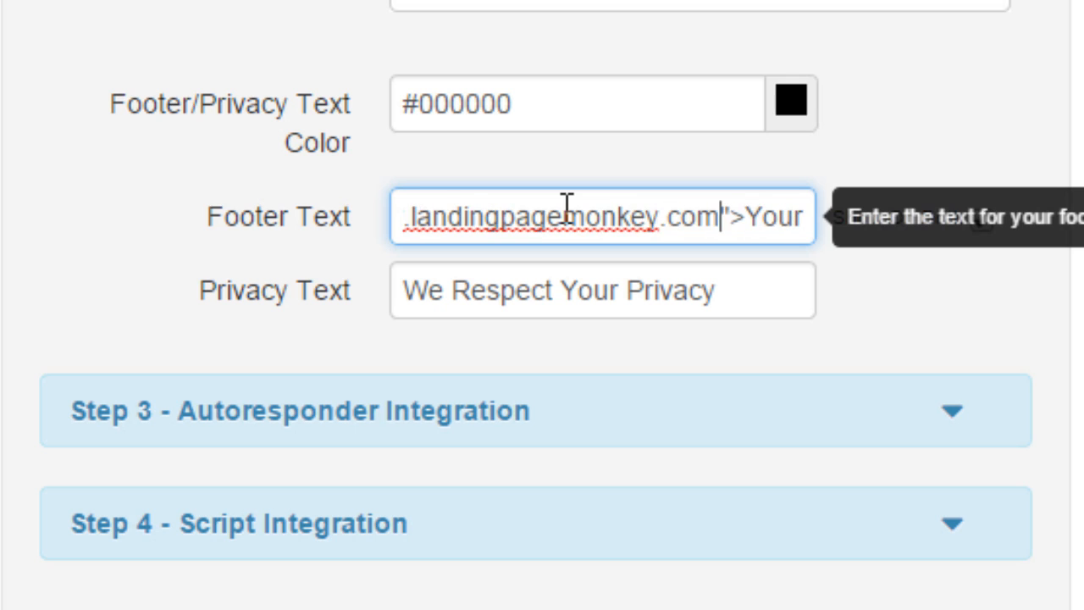
# - Close the link with </a> after YourDomain.com in the footer text and bring up the page preview
pyautogui.press('End')
pyautogui.write('</a>')
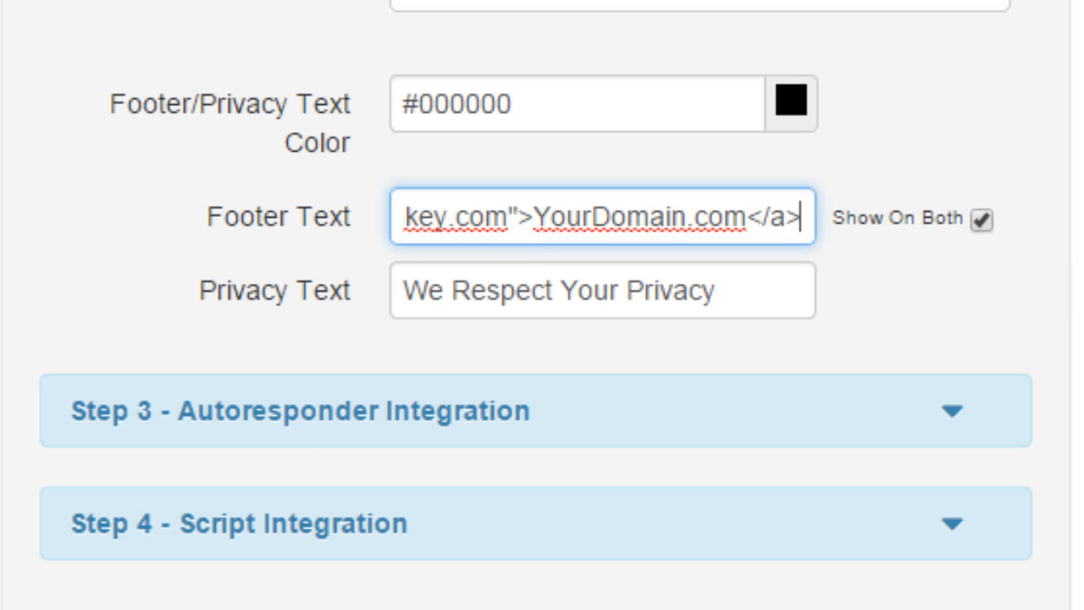
pyautogui.click(67, 162)
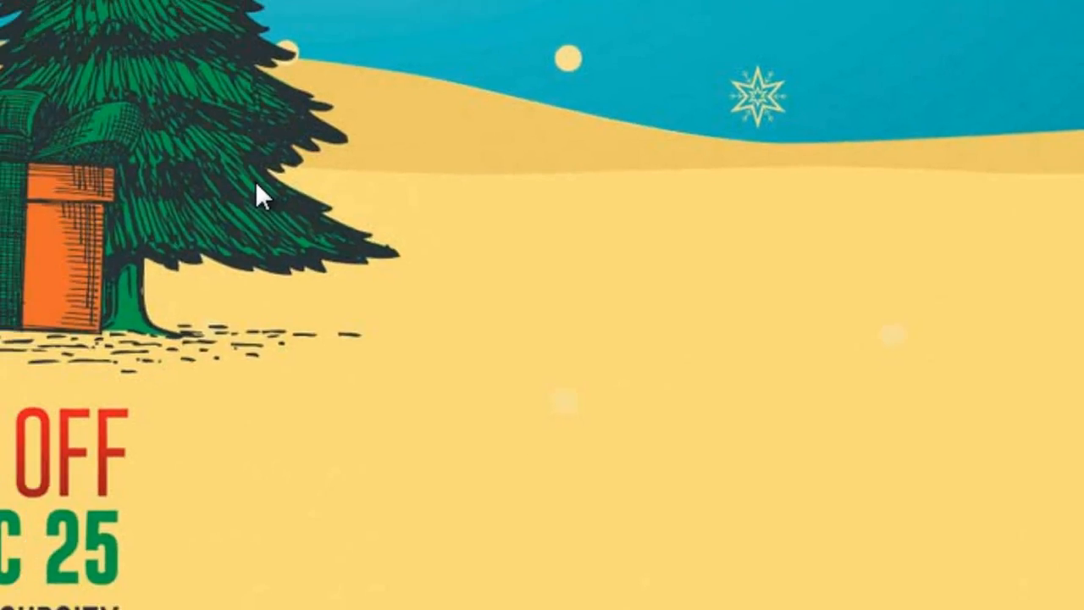